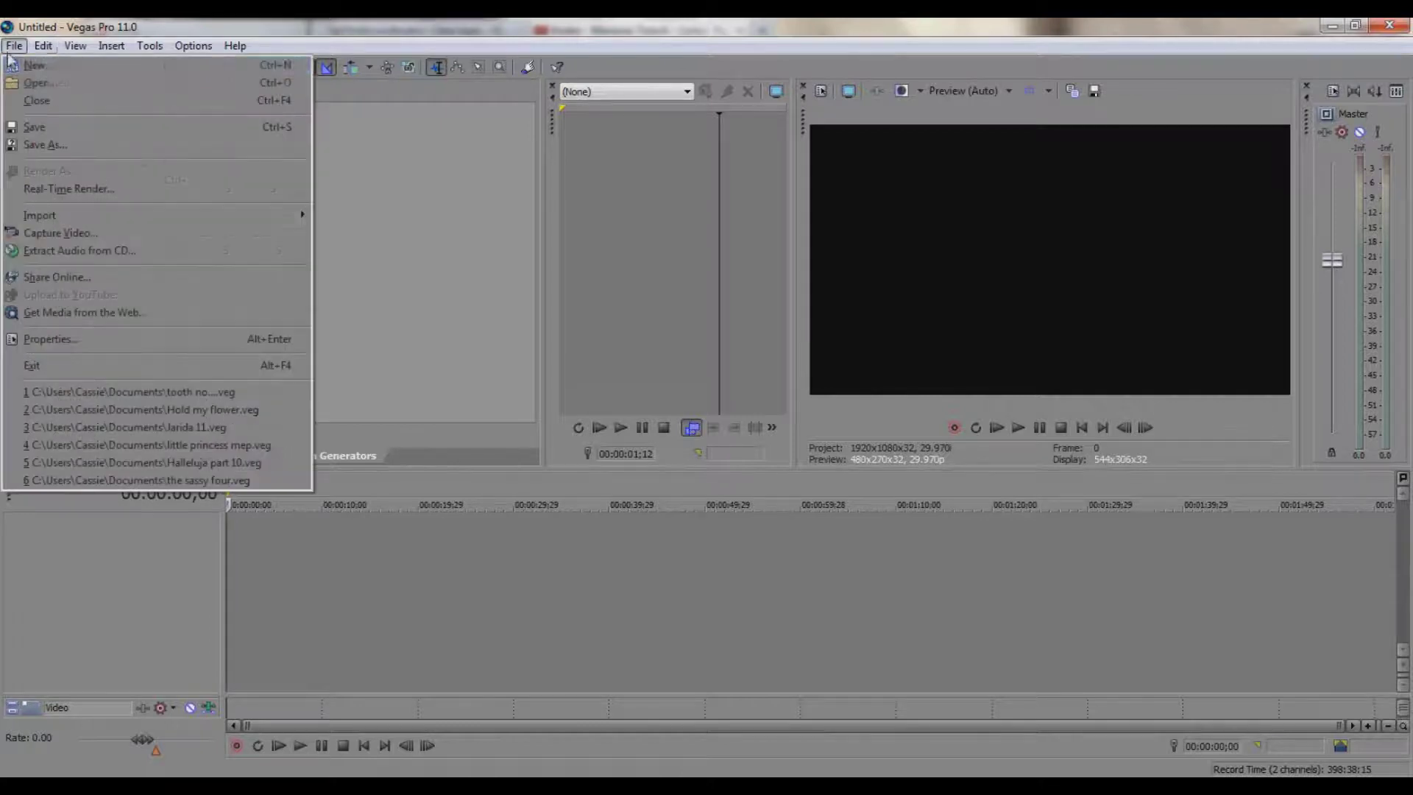
# Load Brave.mp4 onto the timeline and trim both ends of the footage down to the scene starting with the child on the throne
pyautogui.click(29, 85)
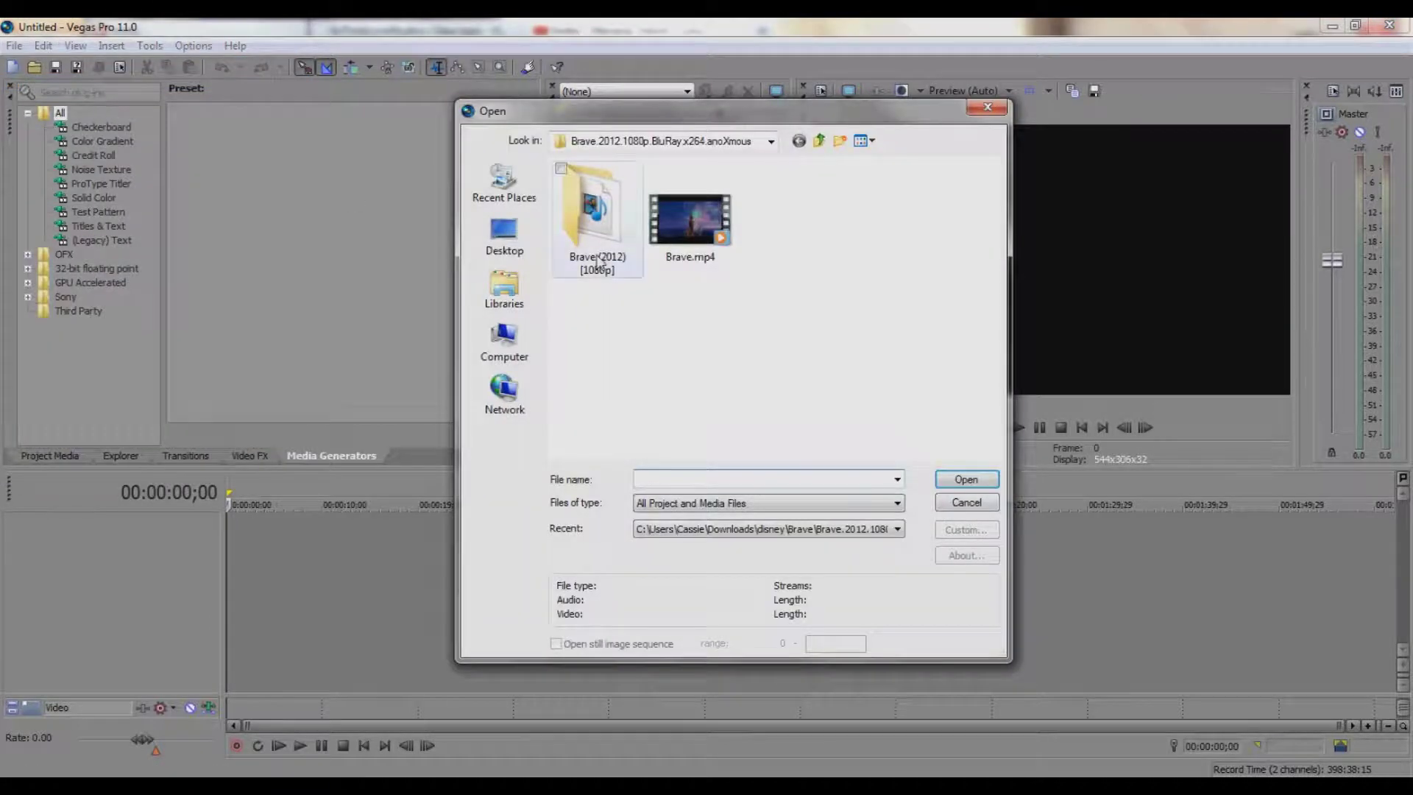
pyautogui.doubleClick(678, 254)
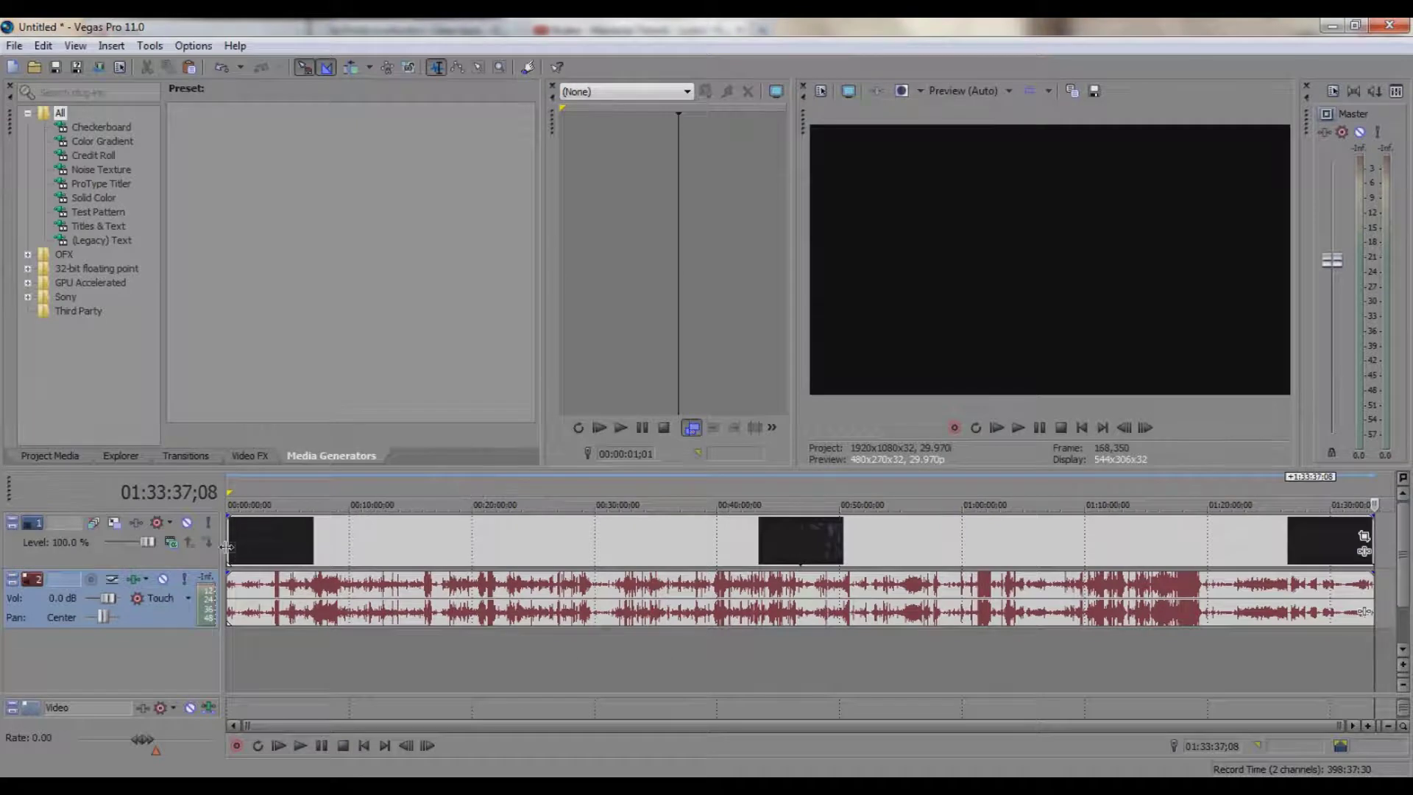
pyautogui.moveTo(228, 545)
pyautogui.mouseDown()
pyautogui.moveTo(472, 544)
pyautogui.moveTo(244, 548)
pyautogui.moveTo(235, 563)
pyautogui.mouseUp()
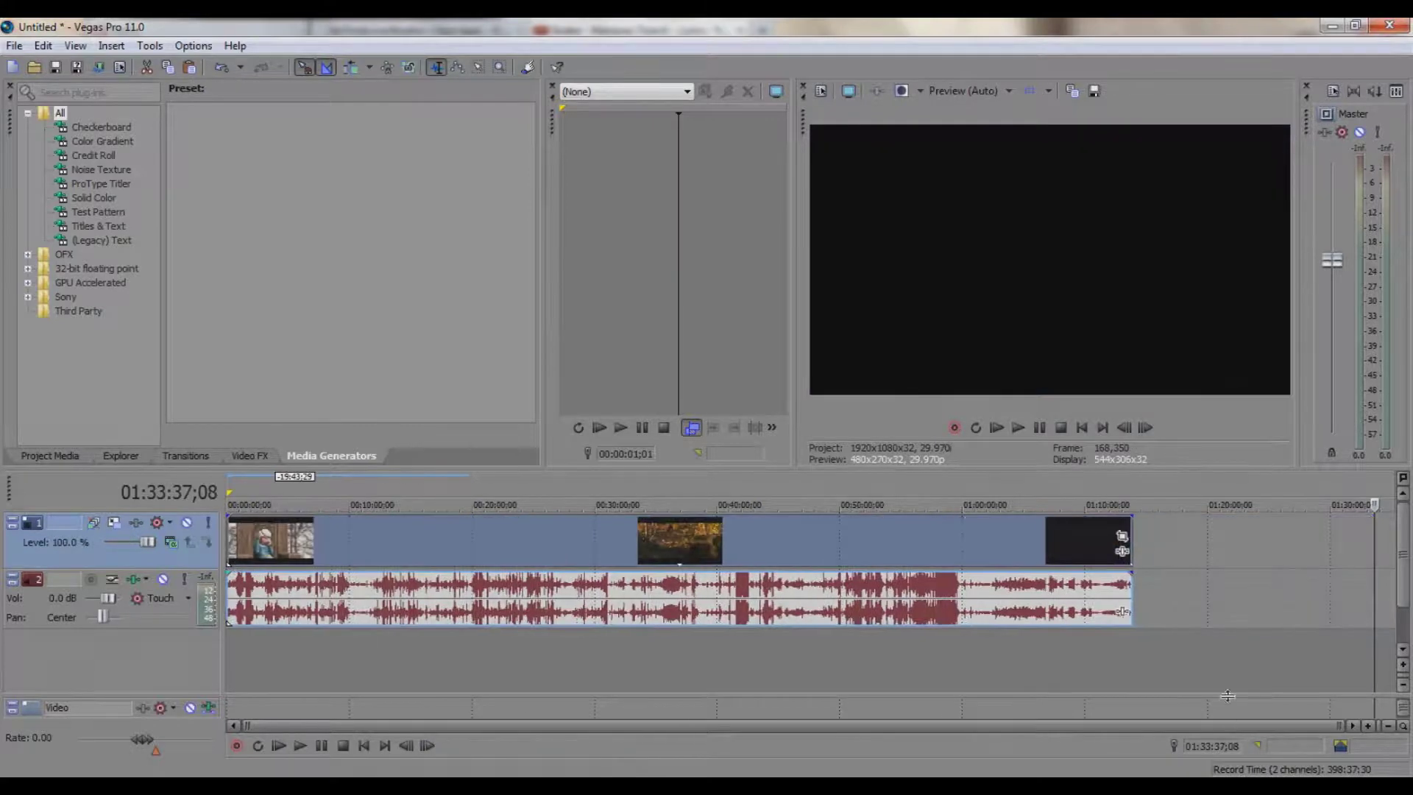
pyautogui.moveTo(1130, 563); pyautogui.dragTo(245, 549)
pyautogui.moveTo(1338, 726); pyautogui.dragTo(307, 725)
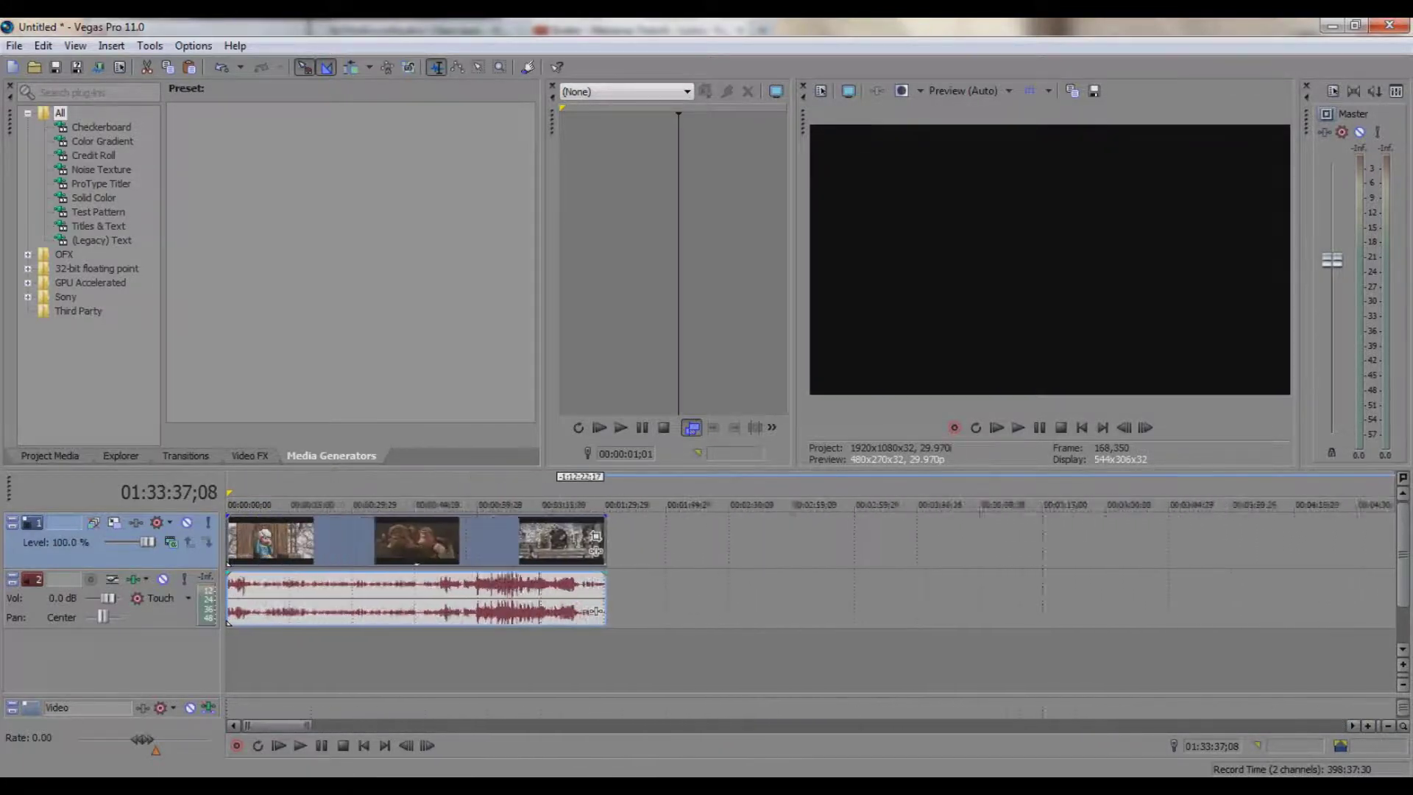
pyautogui.scroll(3, 310, 551)
pyautogui.moveTo(306, 567); pyautogui.dragTo(230, 542)
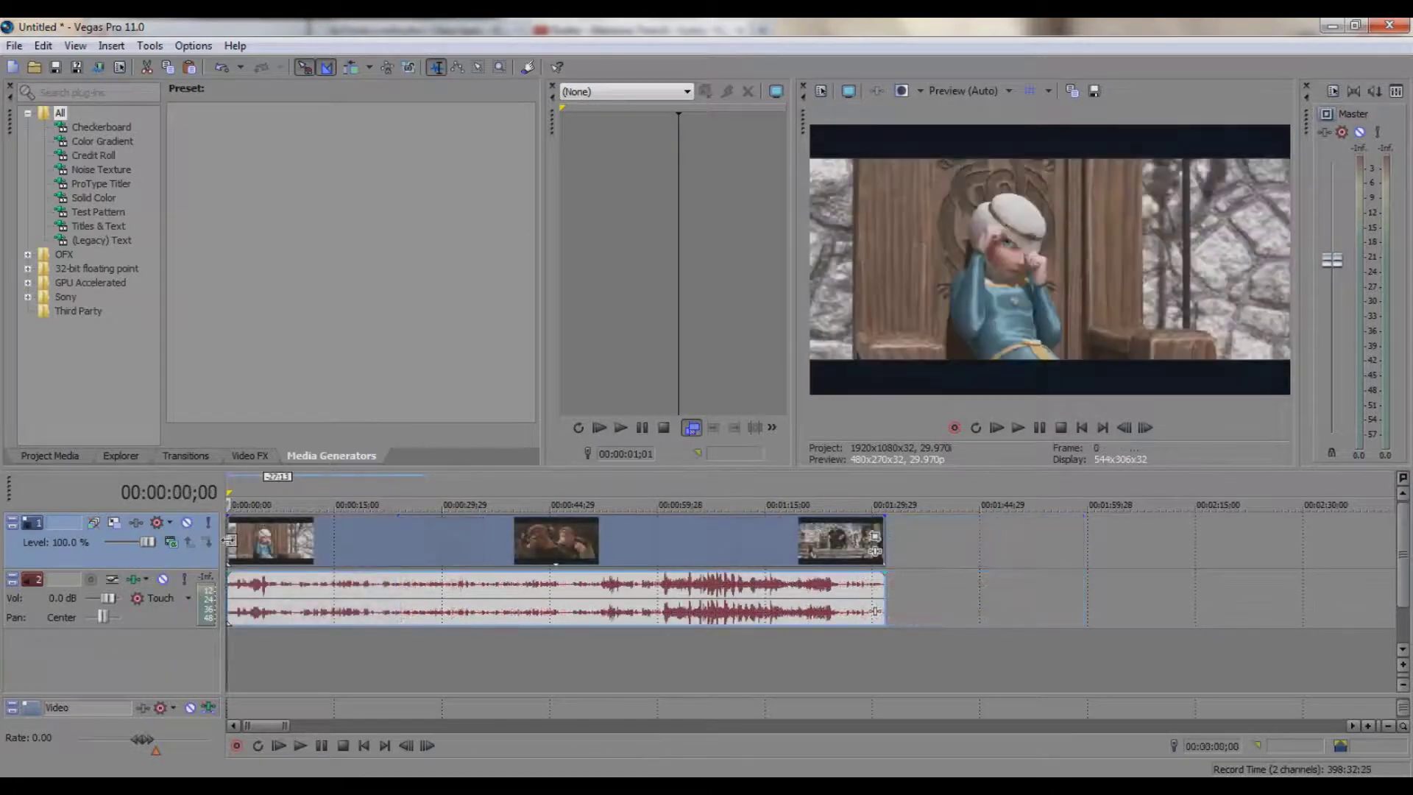
# Find the end of the child-on-throne shot, cut the clip at 00:00:01;09 and remove everything after it
pyautogui.press('space')
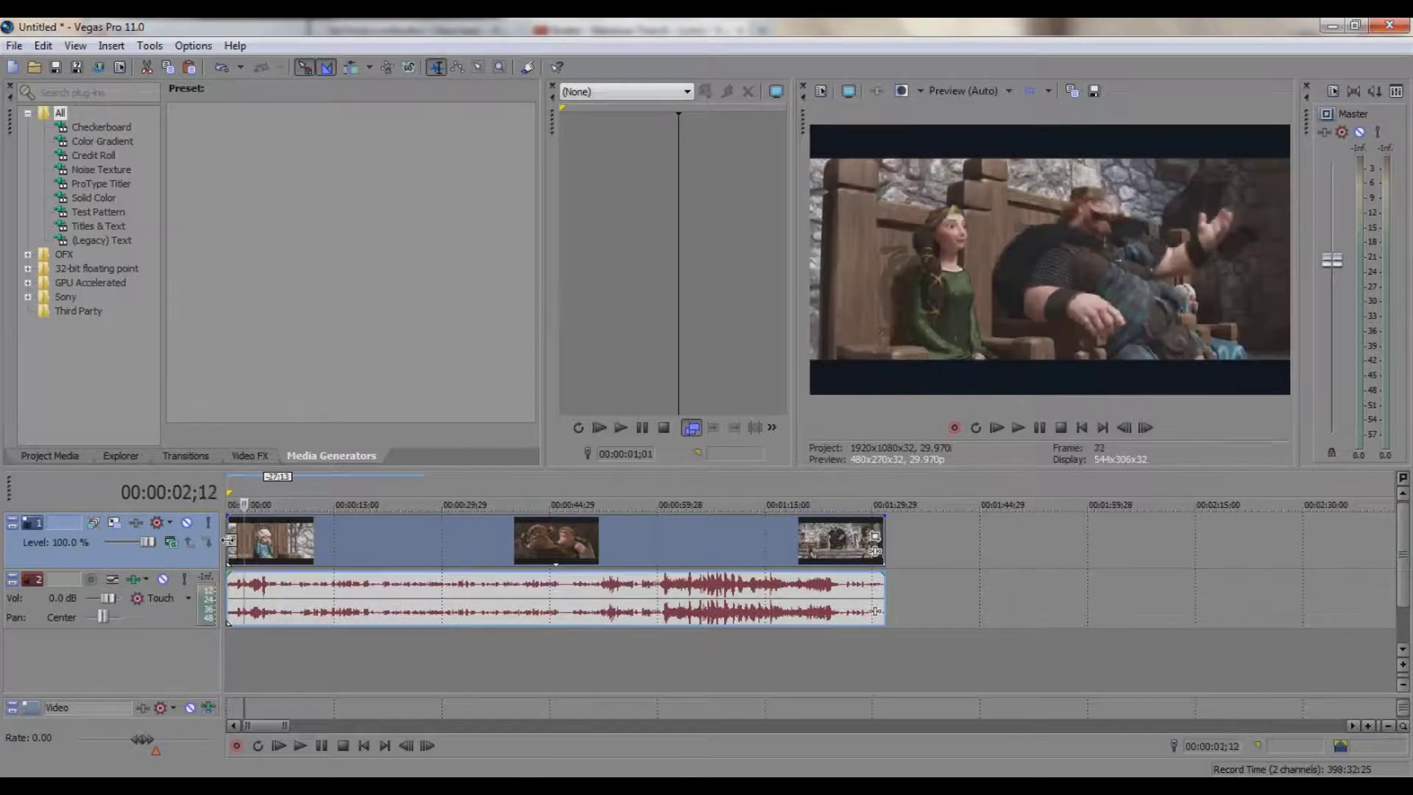
pyautogui.press('j')
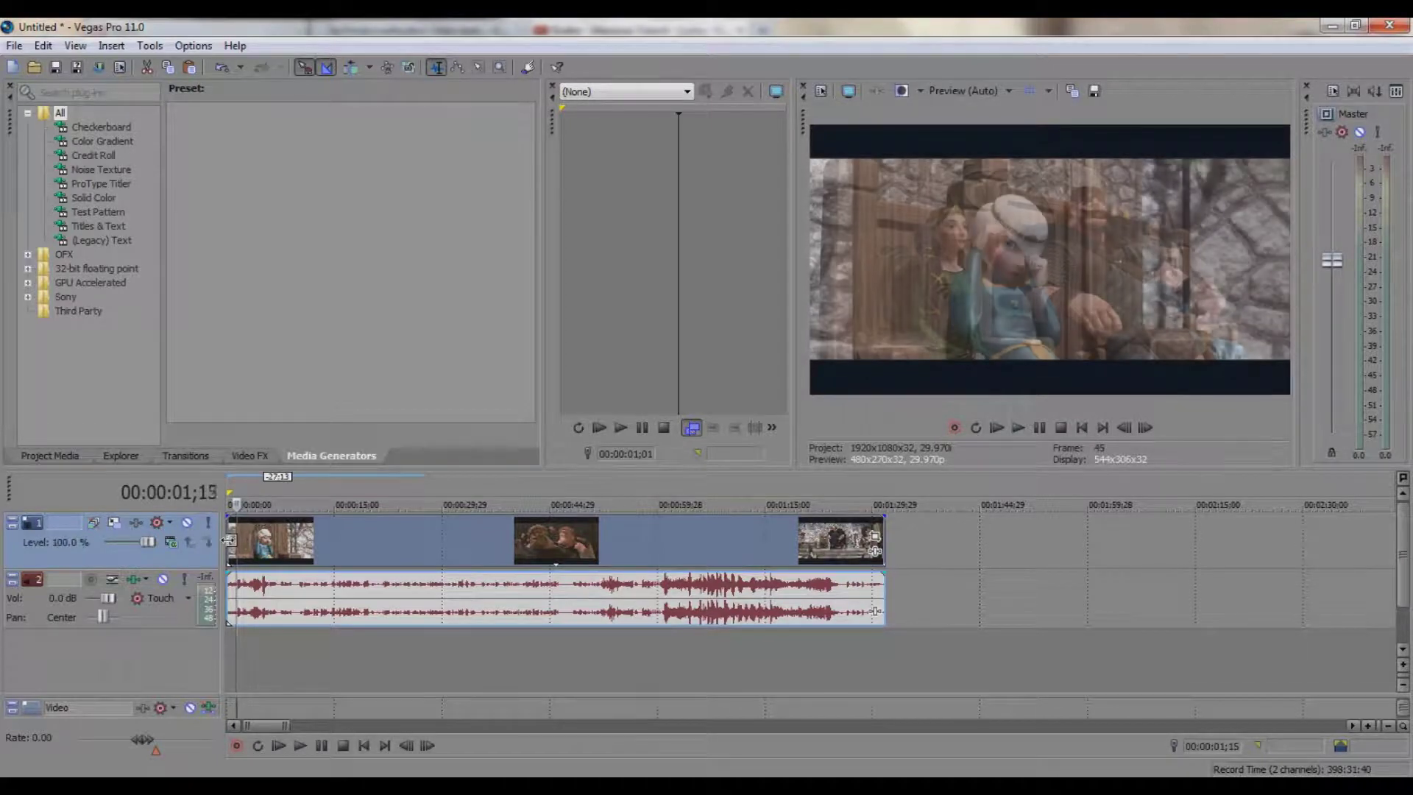
pyautogui.click(250, 540)
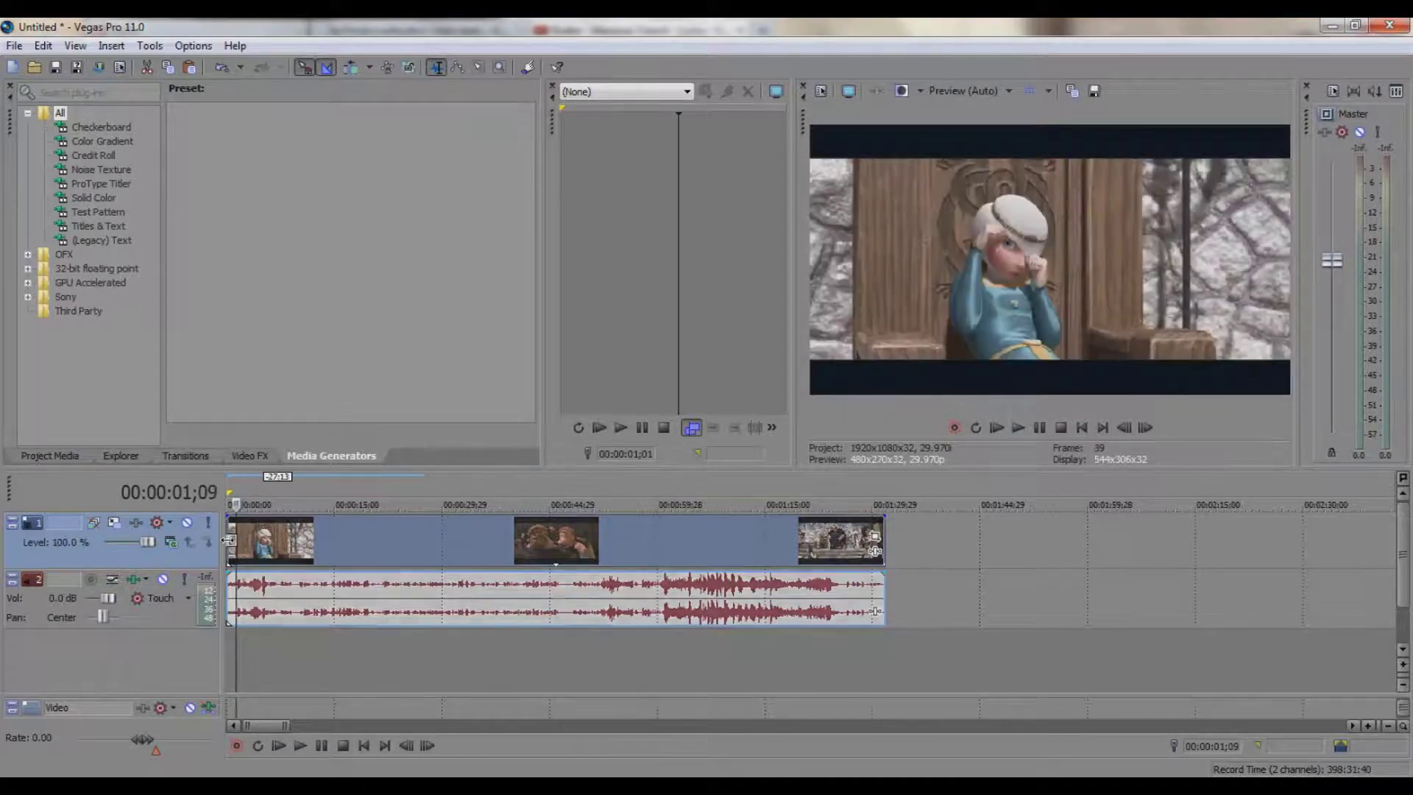
pyautogui.rightClick(278, 536)
pyautogui.click(314, 262)
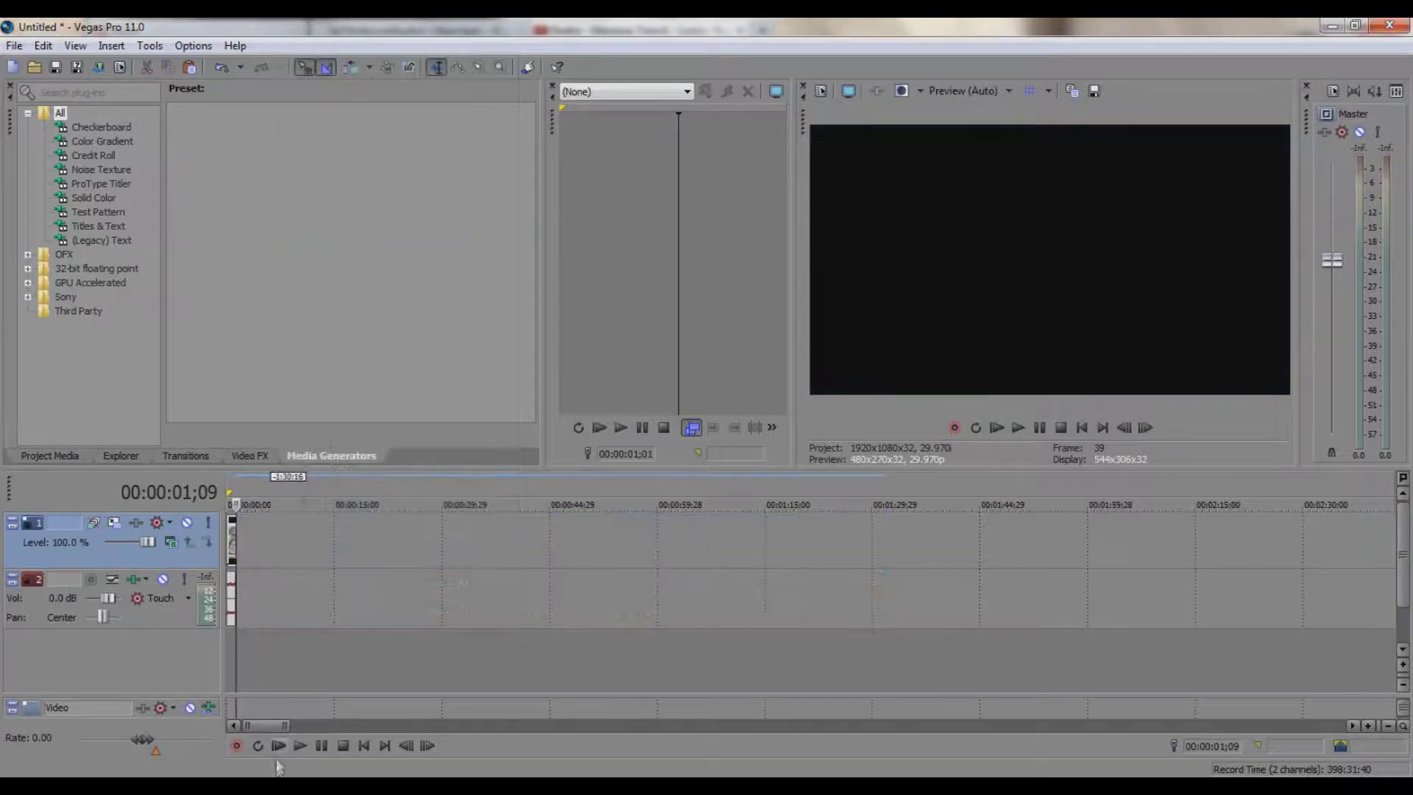
# Crop the short clip's frame with Event Pan/Crop so the picture fills the preview without black bars
pyautogui.moveTo(285, 725); pyautogui.dragTo(256, 725)
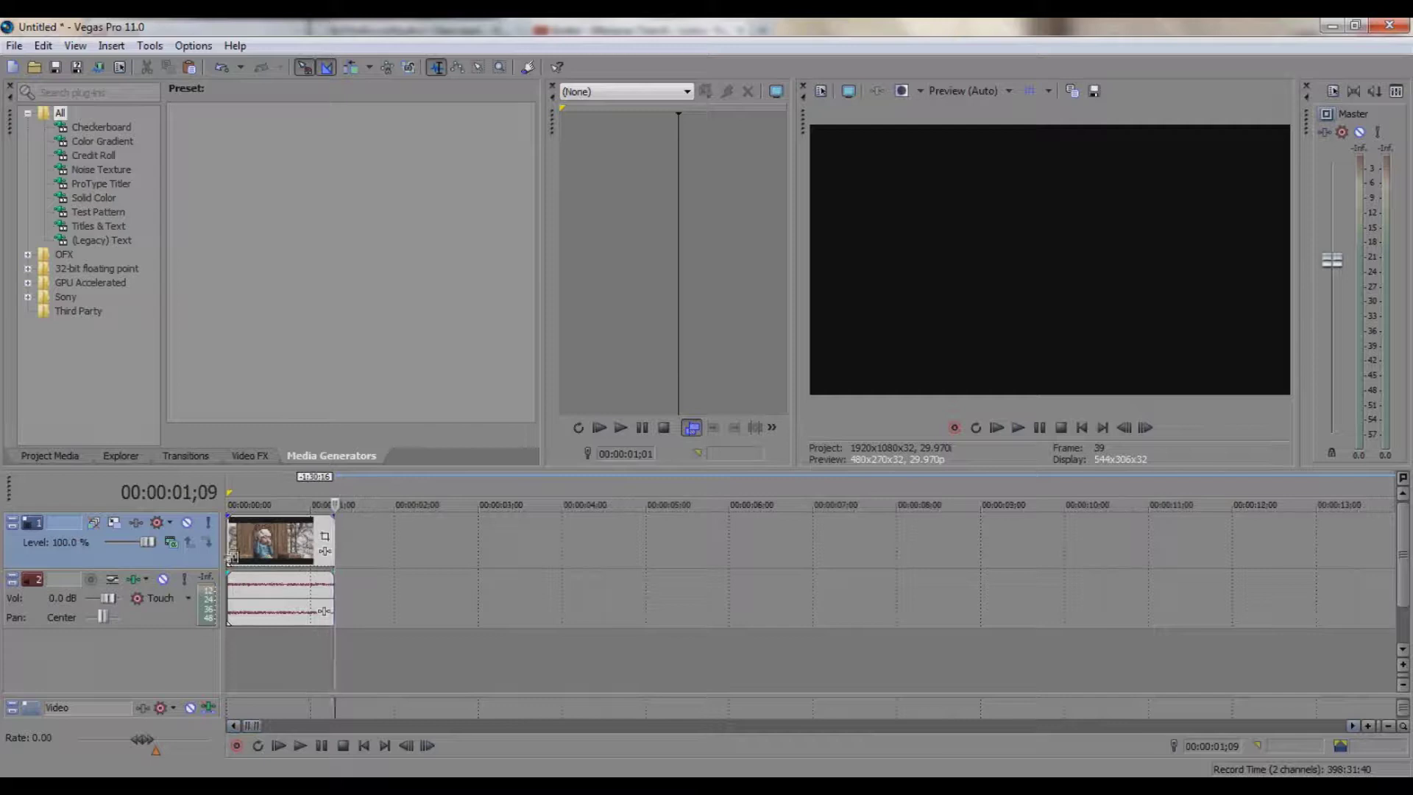
pyautogui.hotkey('ctrl', 'Home')
pyautogui.click(326, 543)
pyautogui.moveTo(721, 545); pyautogui.dragTo(577, 478)
pyautogui.click(744, 180)
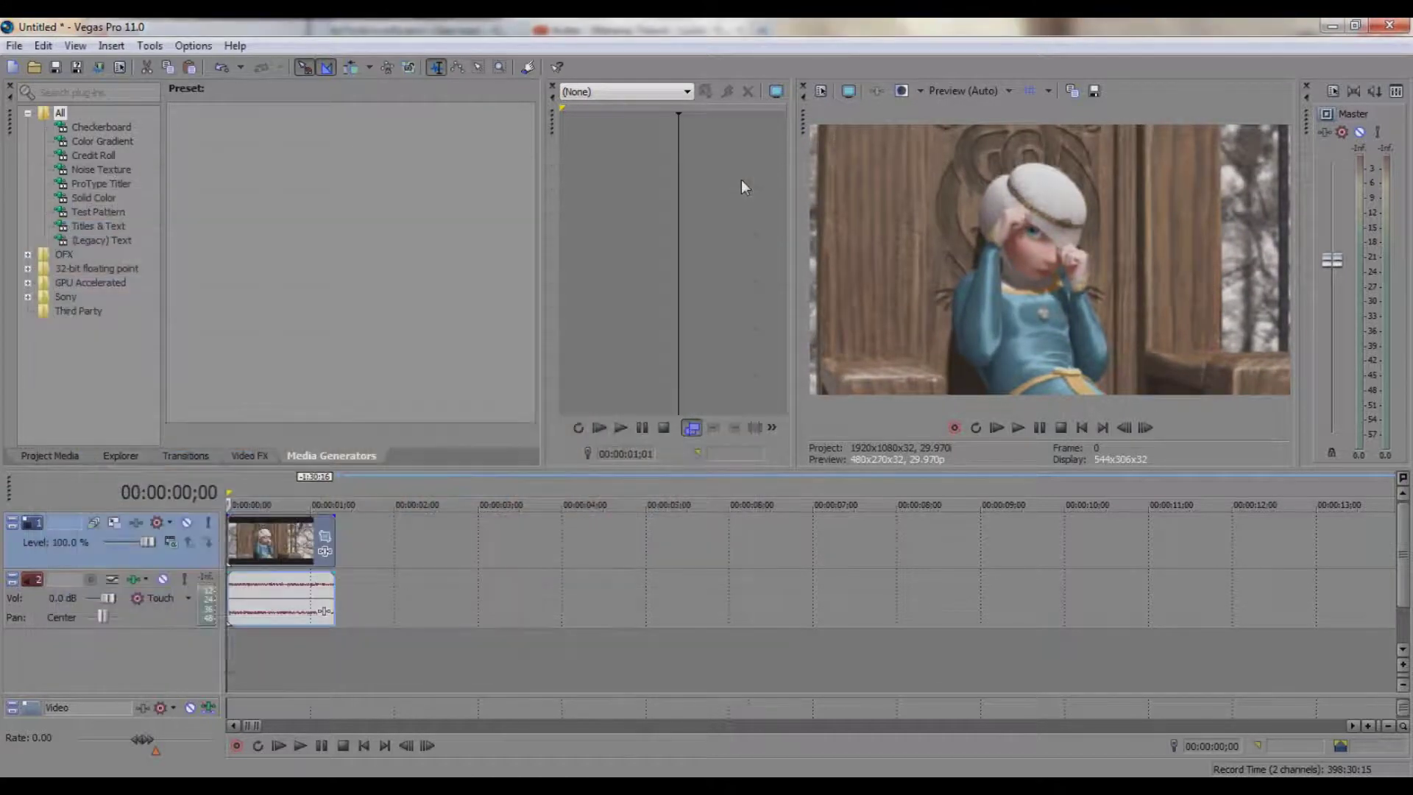
# Apply the Color Corrector (Secondary) effect to the Brave clip
pyautogui.click(246, 455)
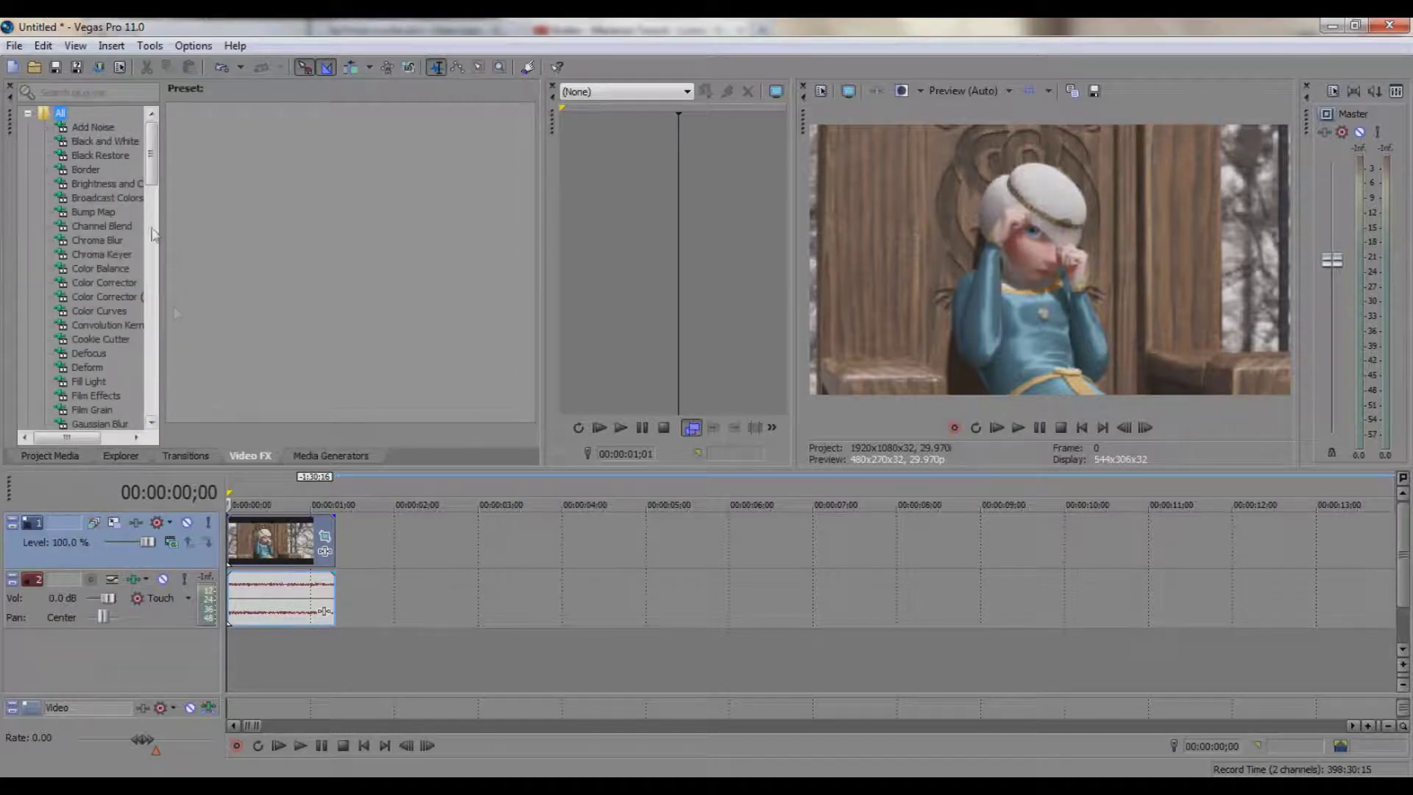
pyautogui.scroll(-2, 153, 181)
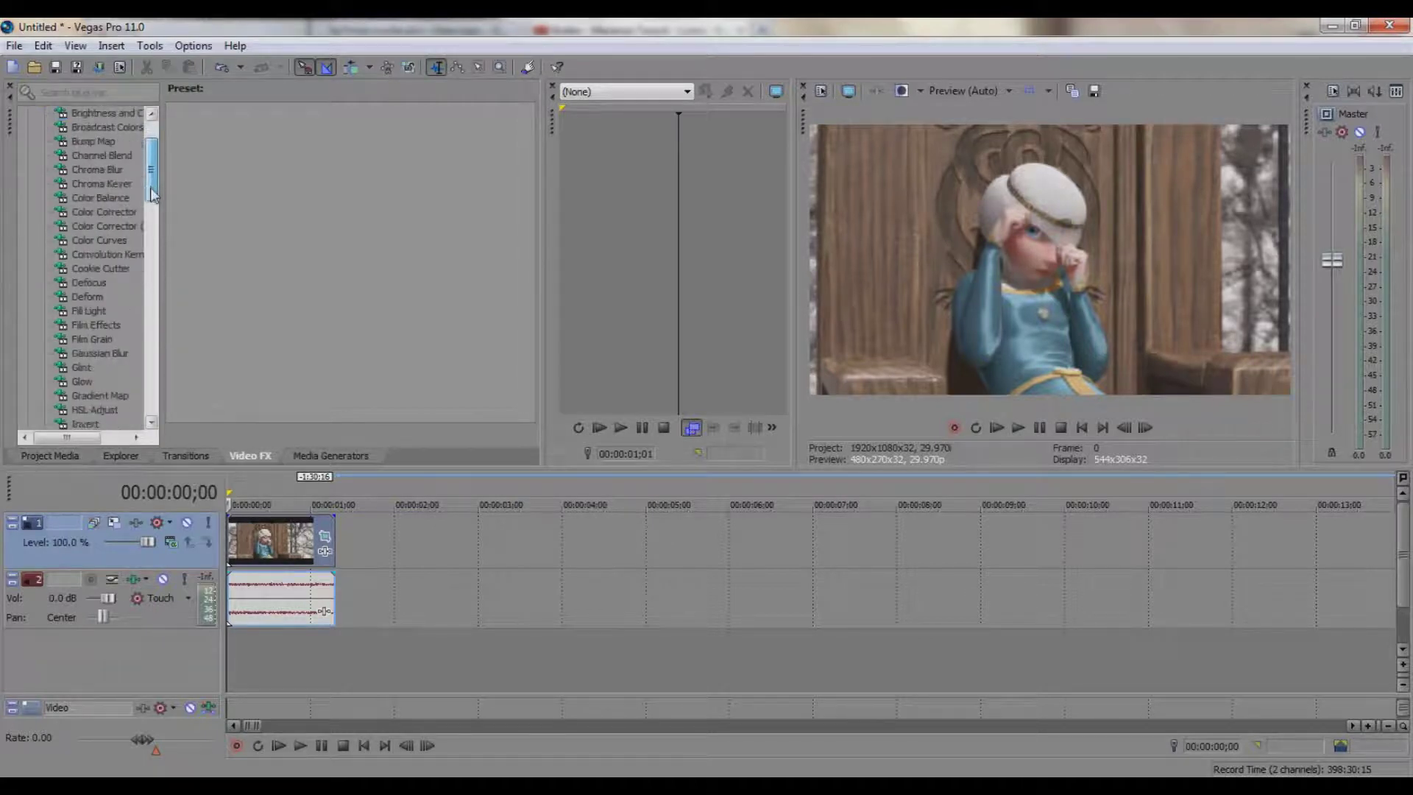
pyautogui.click(140, 229)
pyautogui.moveTo(140, 230); pyautogui.dragTo(277, 545)
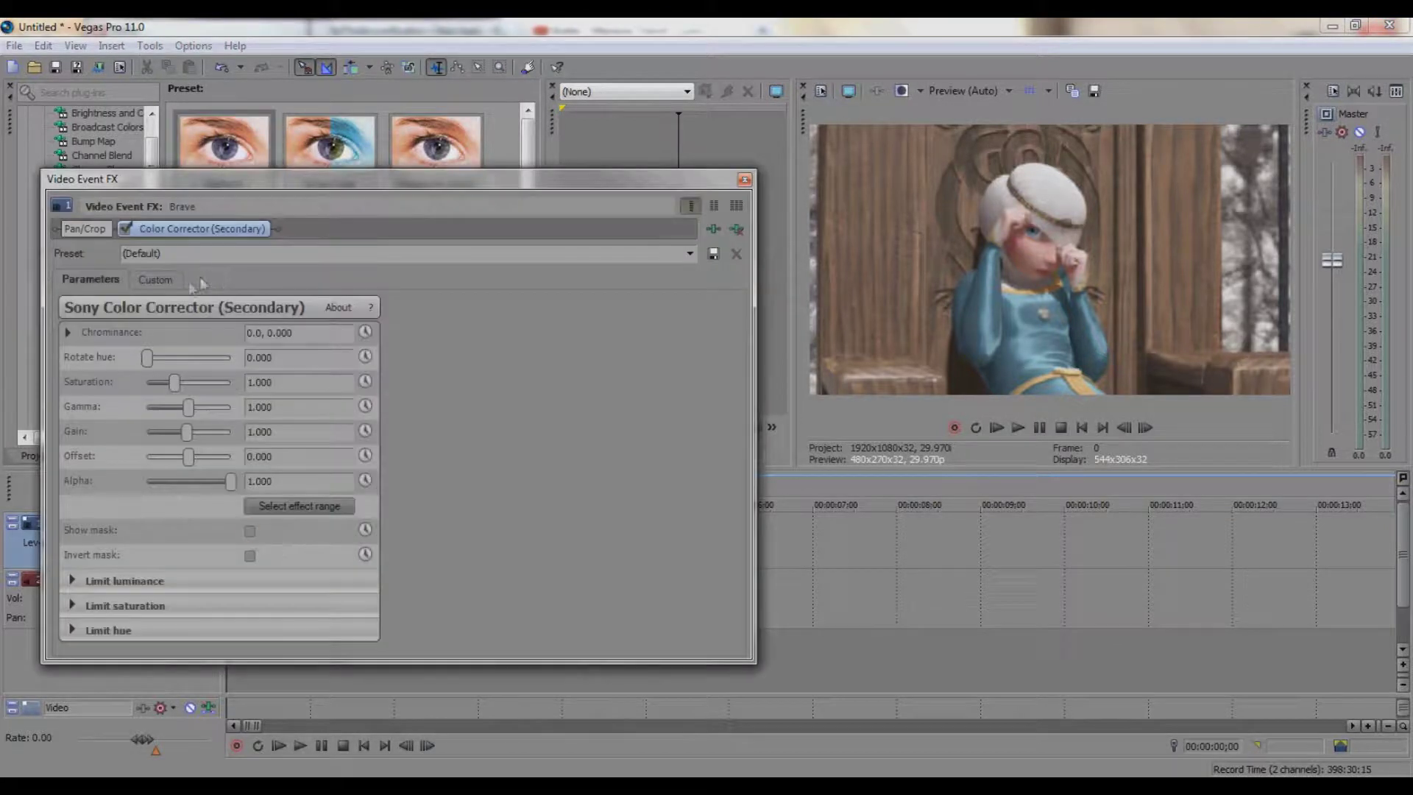
# Sample the child's blue dress as the effect range in the secondary color corrector's custom settings
pyautogui.click(155, 280)
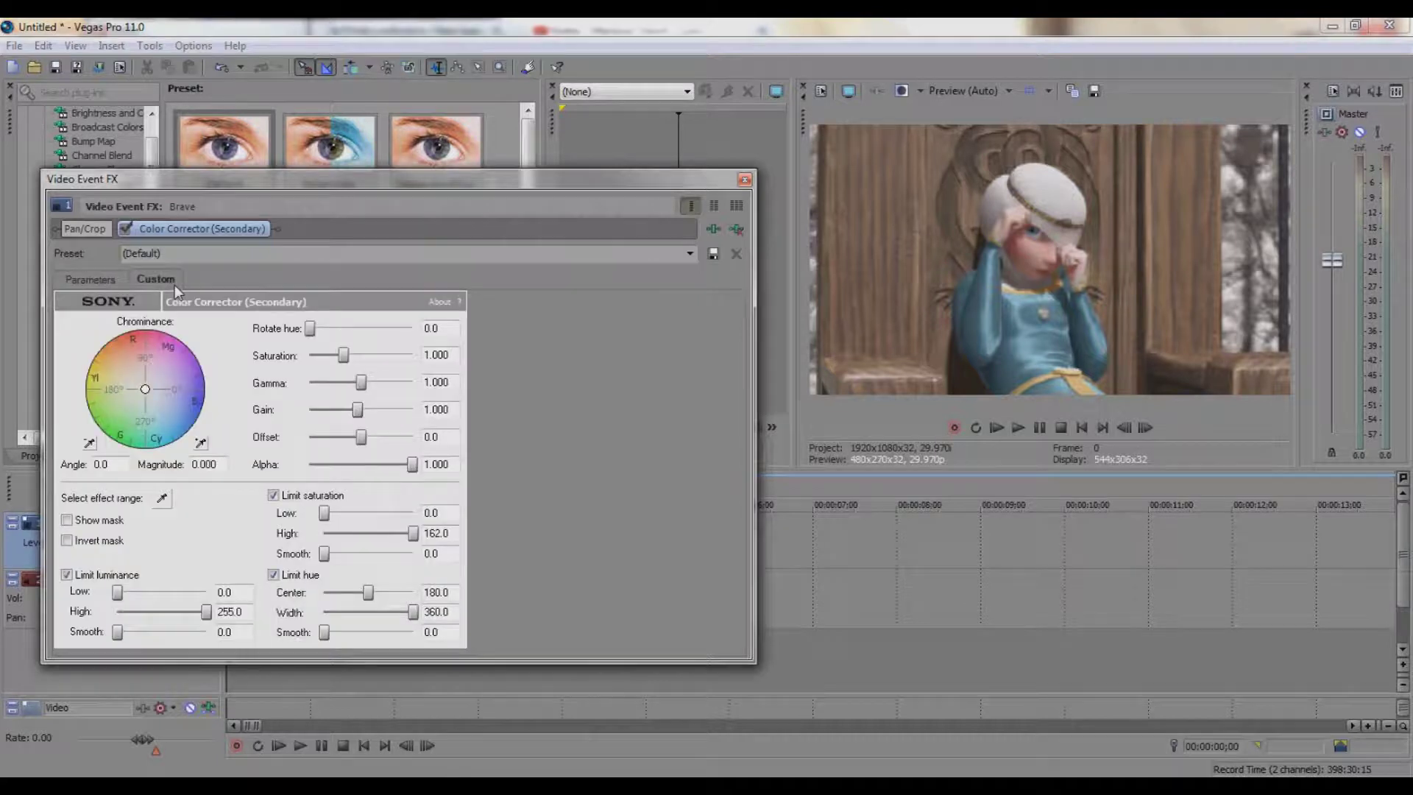
pyautogui.click(164, 500)
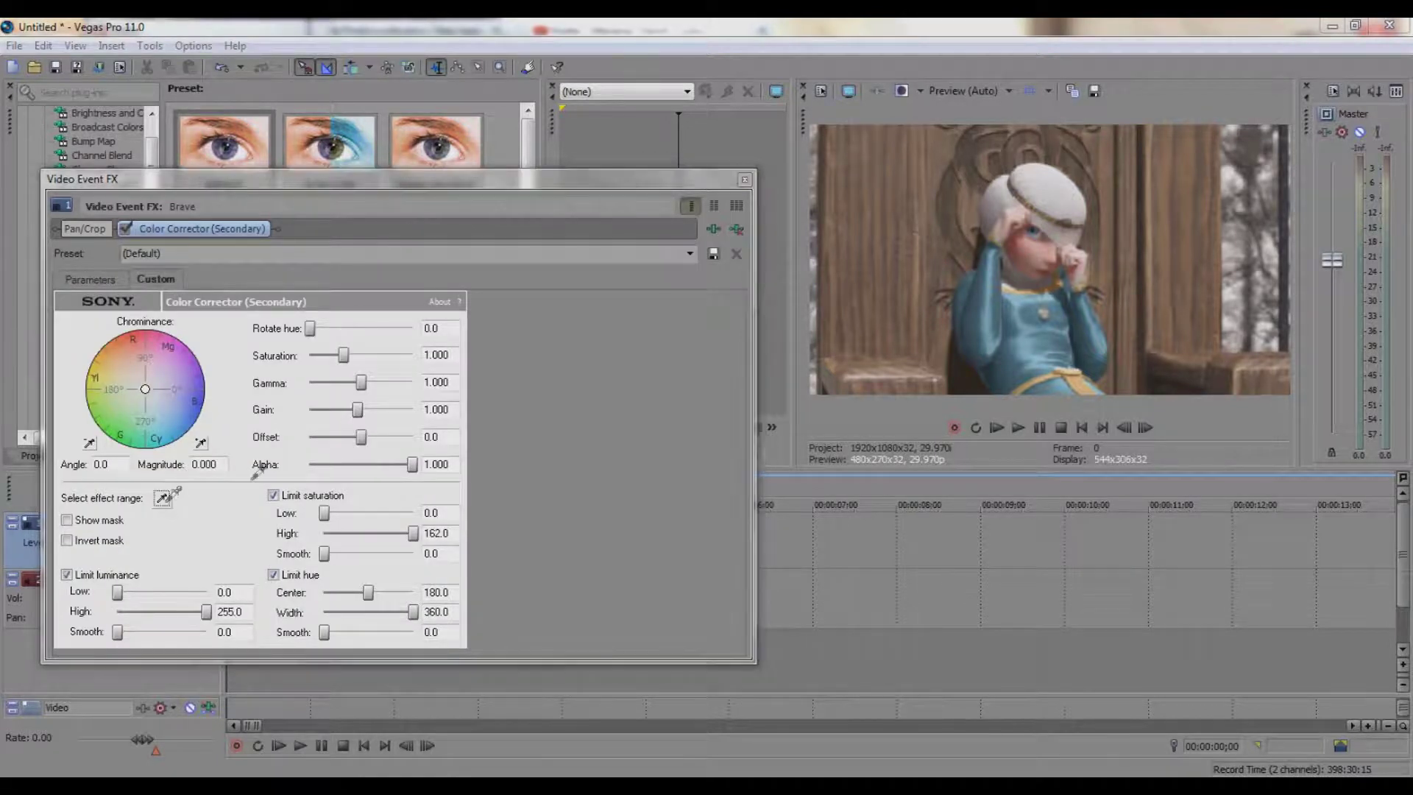
pyautogui.click(979, 294)
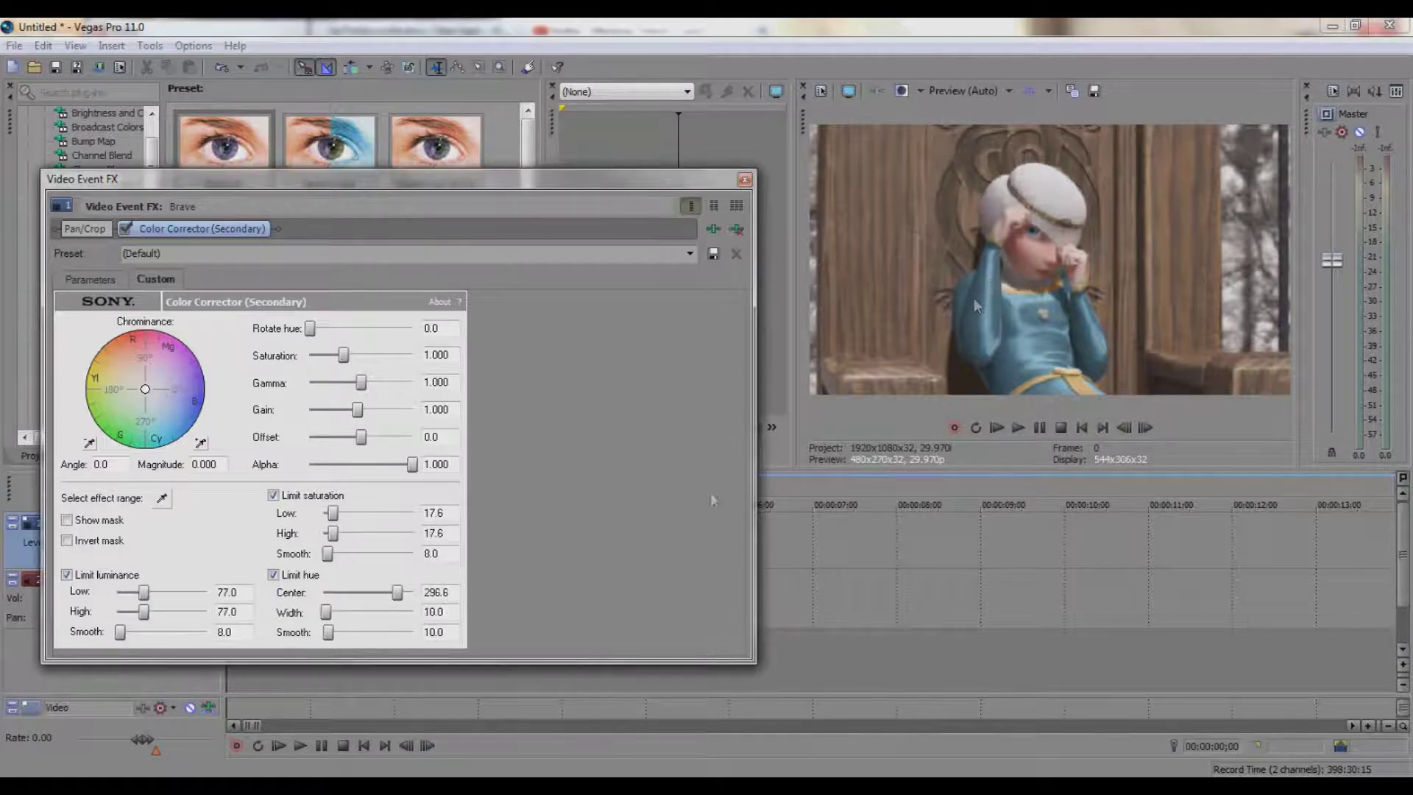
# Show the mask and set luminance limits to 30.2–255.0, saturation limits to 4.8–162.0, hue width to 3.5 and hue smooth to 76.6
pyautogui.click(95, 524)
pyautogui.moveTo(148, 596); pyautogui.dragTo(212, 615)
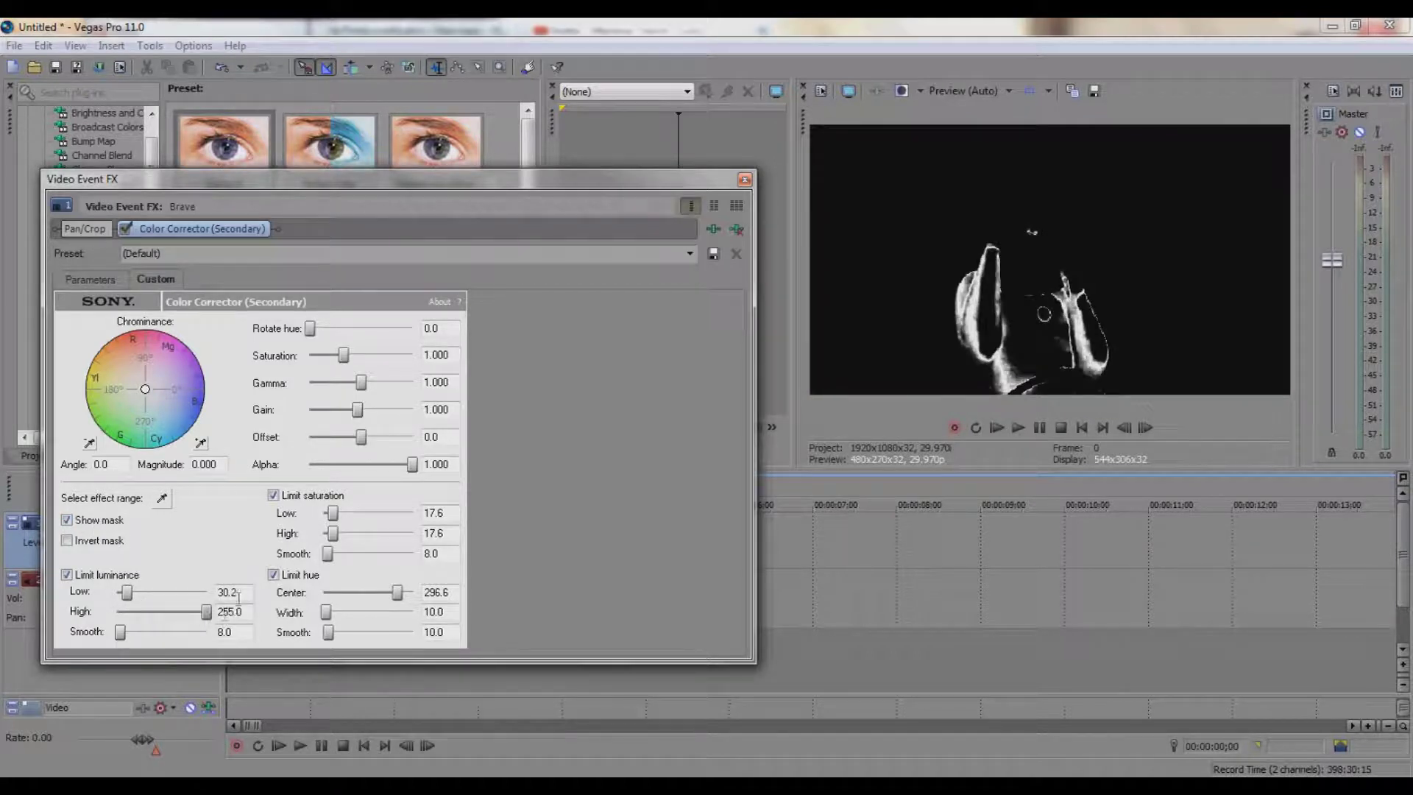
pyautogui.moveTo(335, 513); pyautogui.dragTo(414, 535)
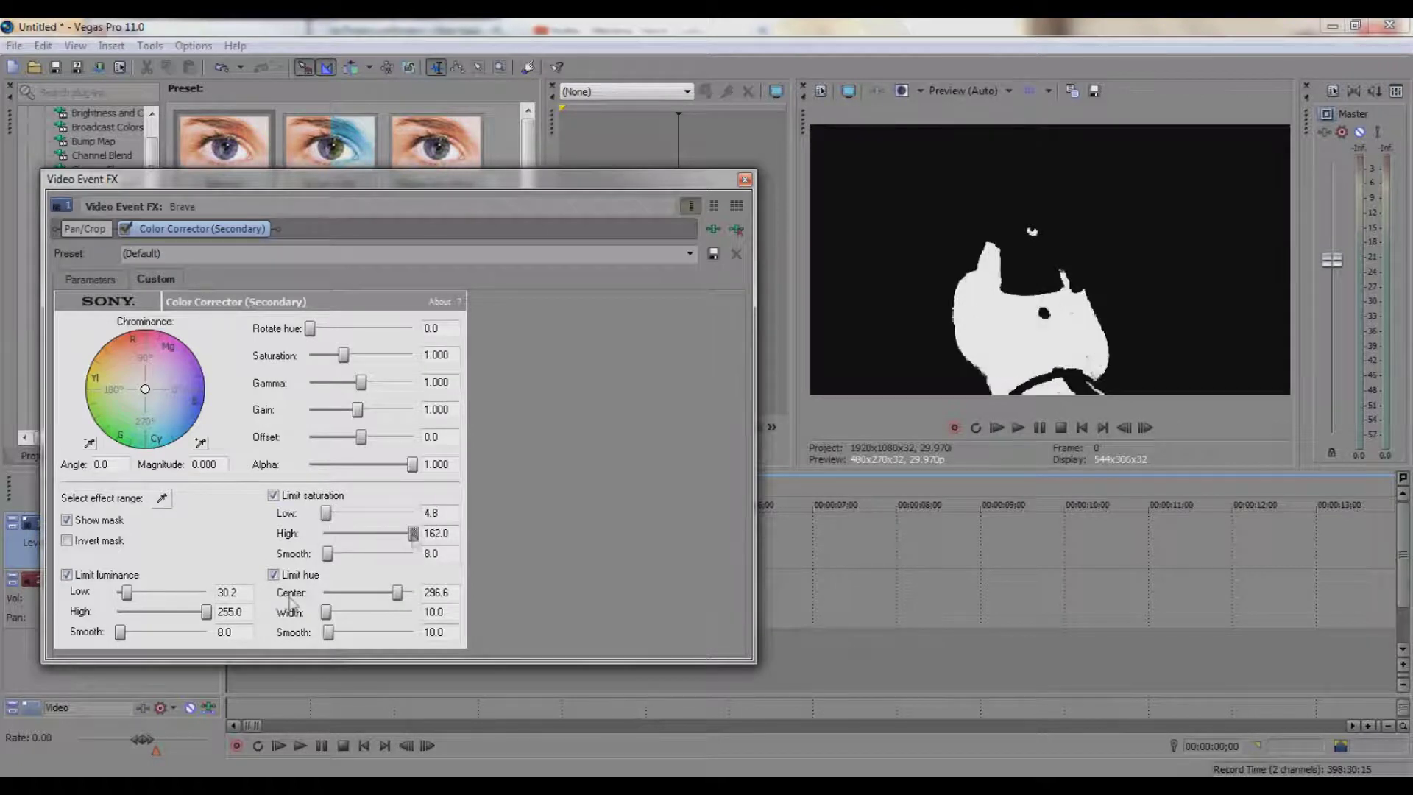
pyautogui.moveTo(324, 616); pyautogui.dragTo(366, 637)
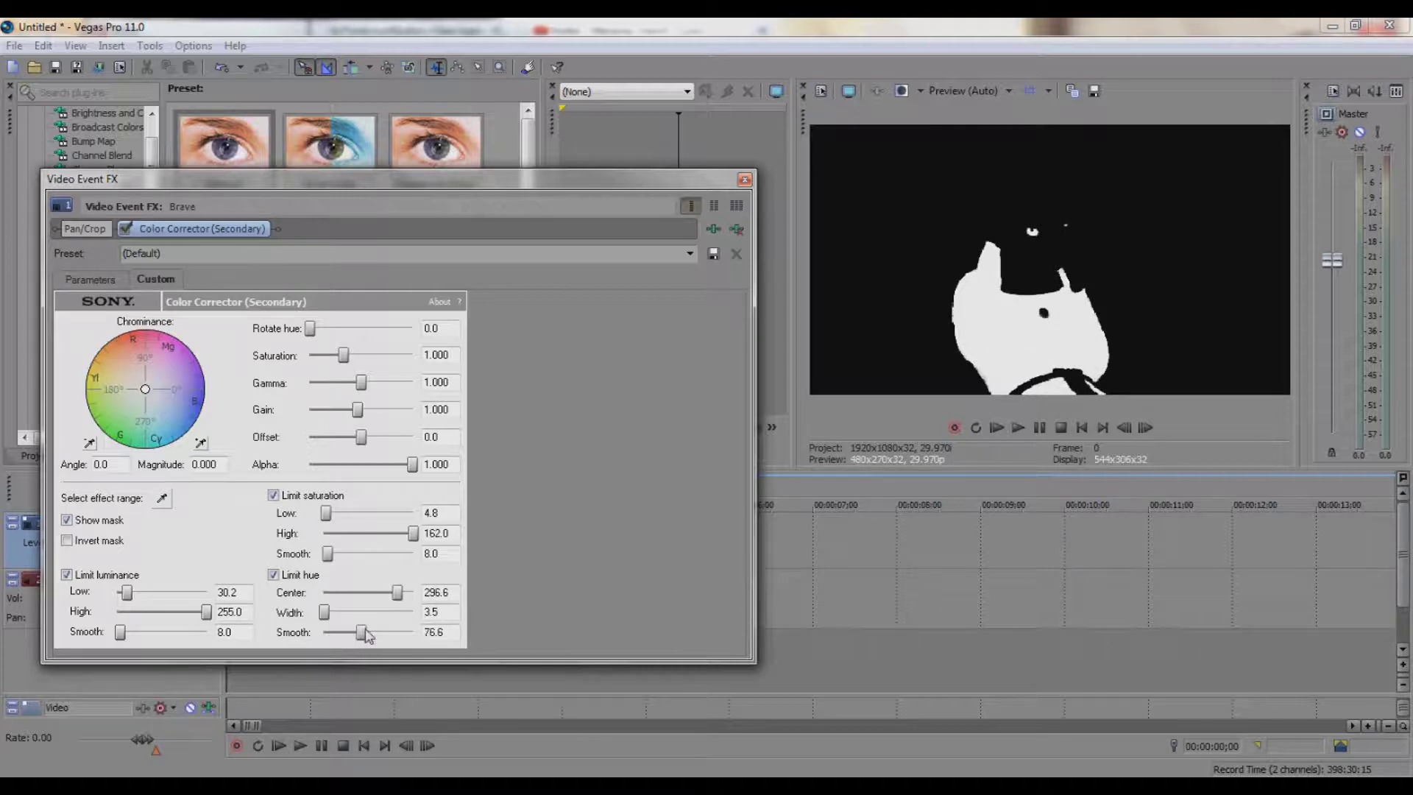
# Hide the mask view, invert the mask and set Saturation to 0.000 to desaturate everything except the blue dress
pyautogui.click(66, 520)
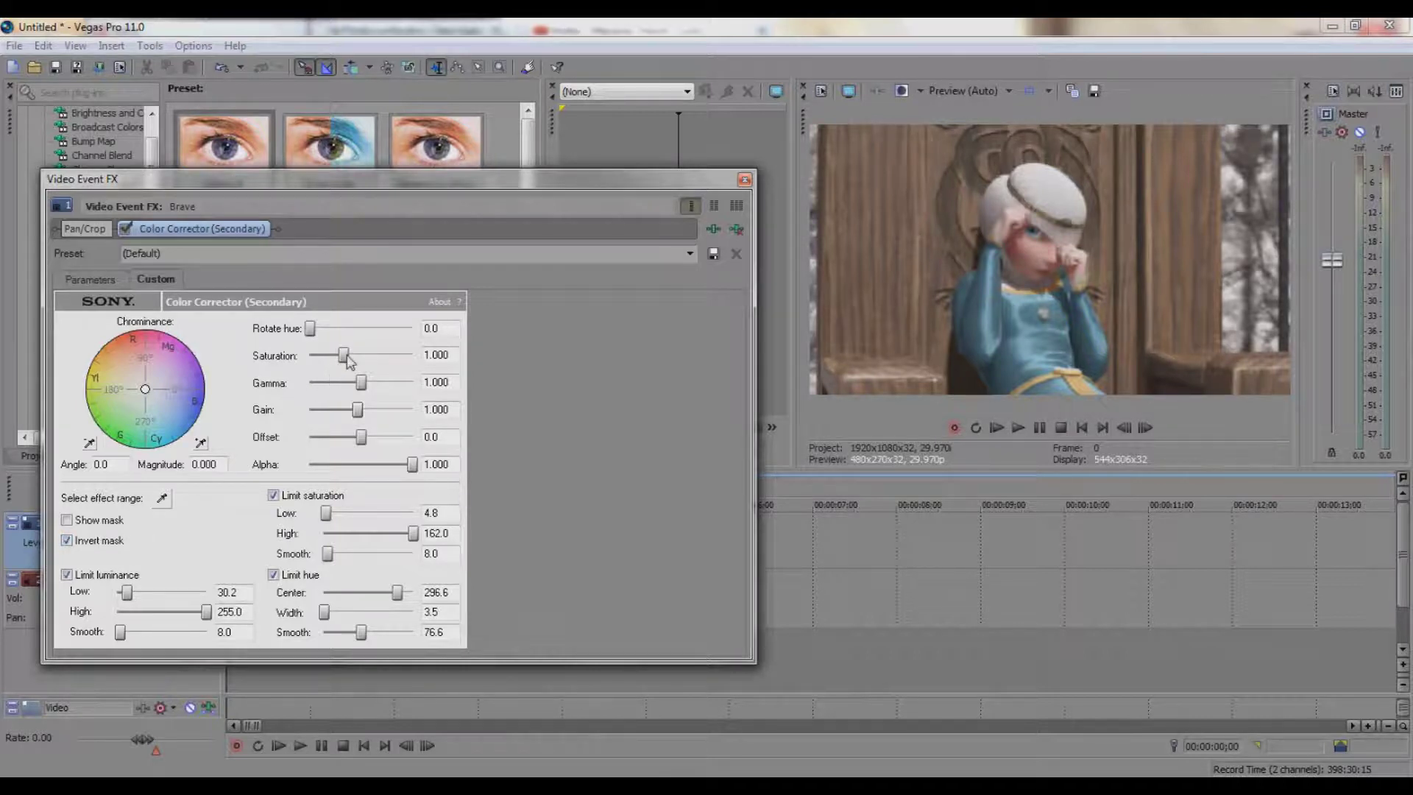
pyautogui.moveTo(342, 357); pyautogui.dragTo(291, 359)
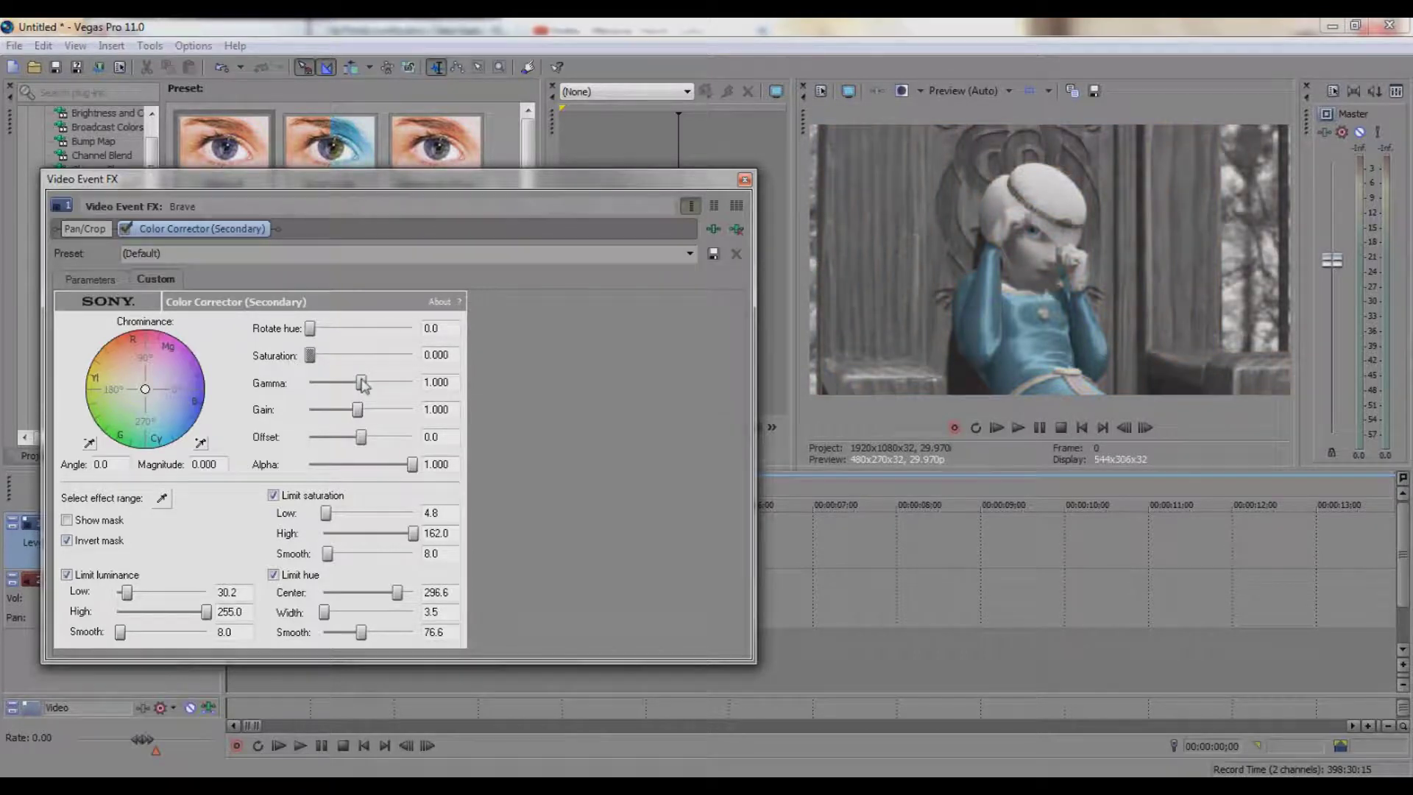
pyautogui.click(745, 181)
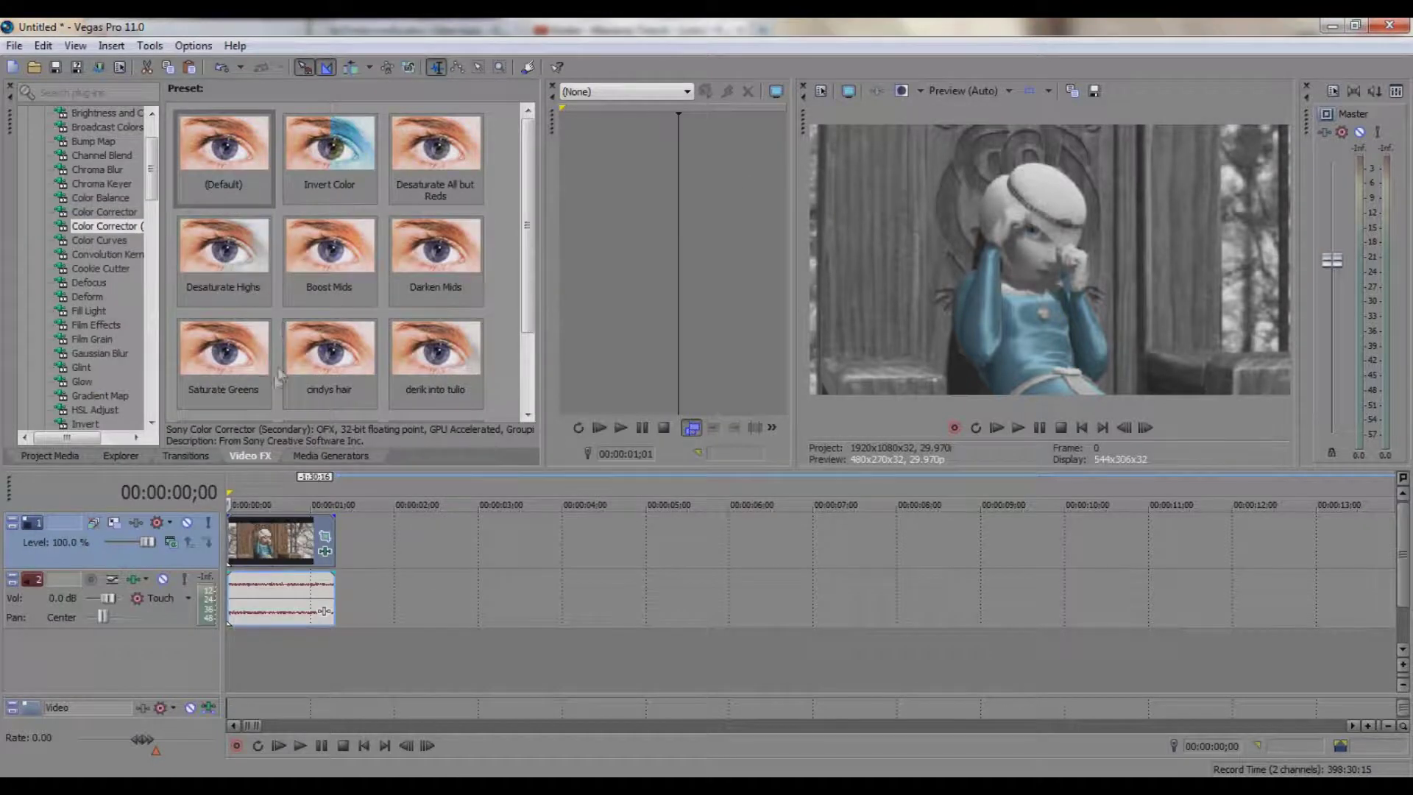
# Add the Saturation Adjust effect to the Brave clip
pyautogui.scroll(1, 154, 147)
pyautogui.moveTo(154, 147); pyautogui.dragTo(156, 345)
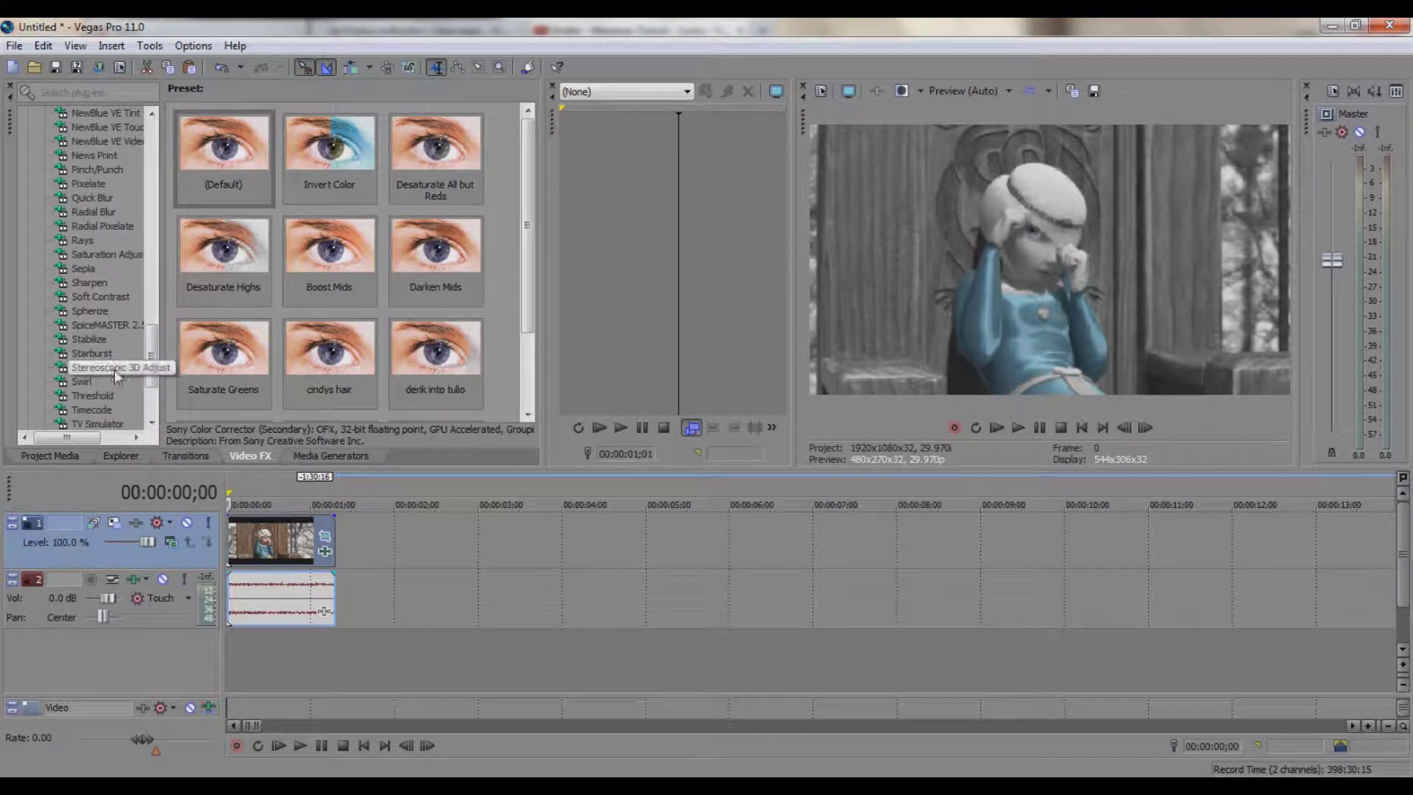
pyautogui.click(111, 256)
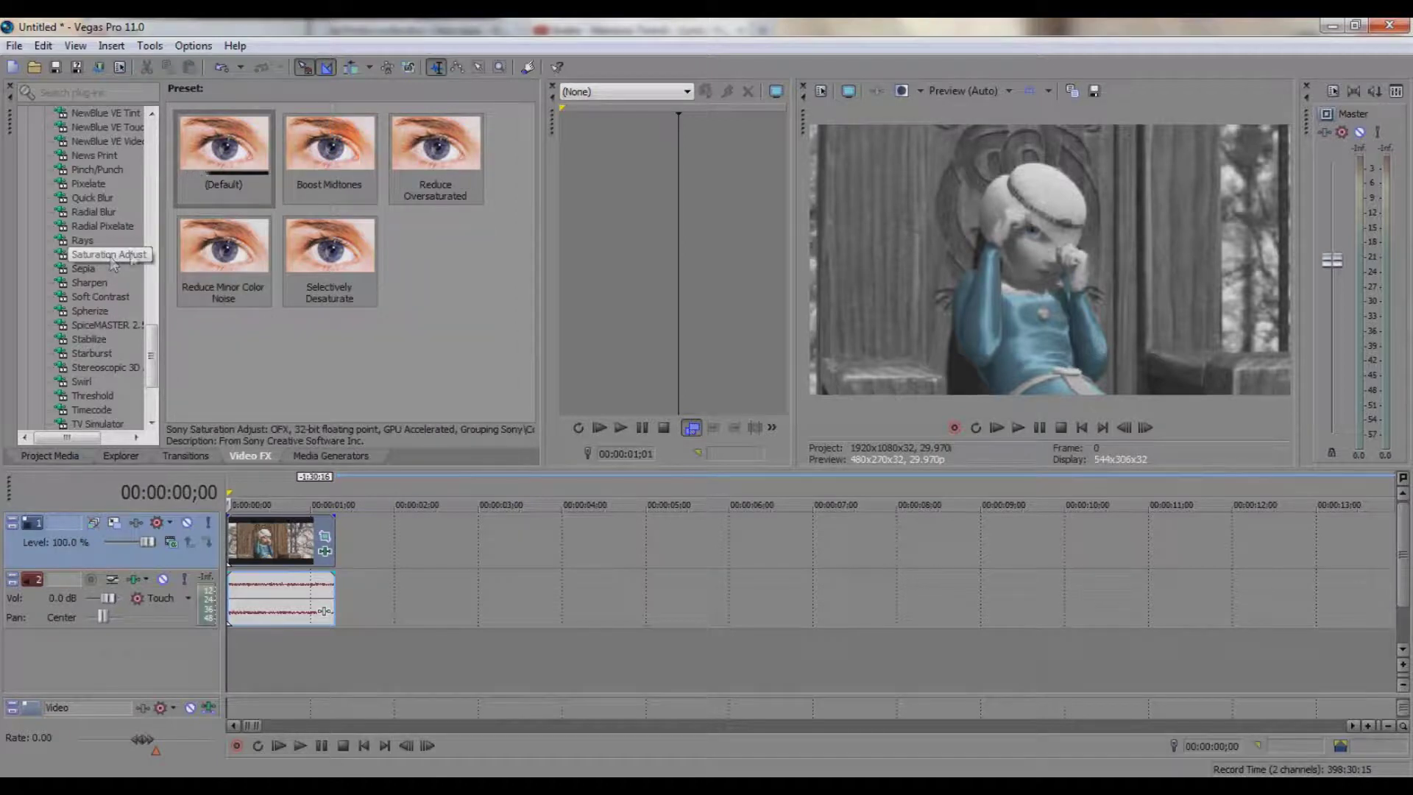
pyautogui.moveTo(112, 261); pyautogui.dragTo(269, 550)
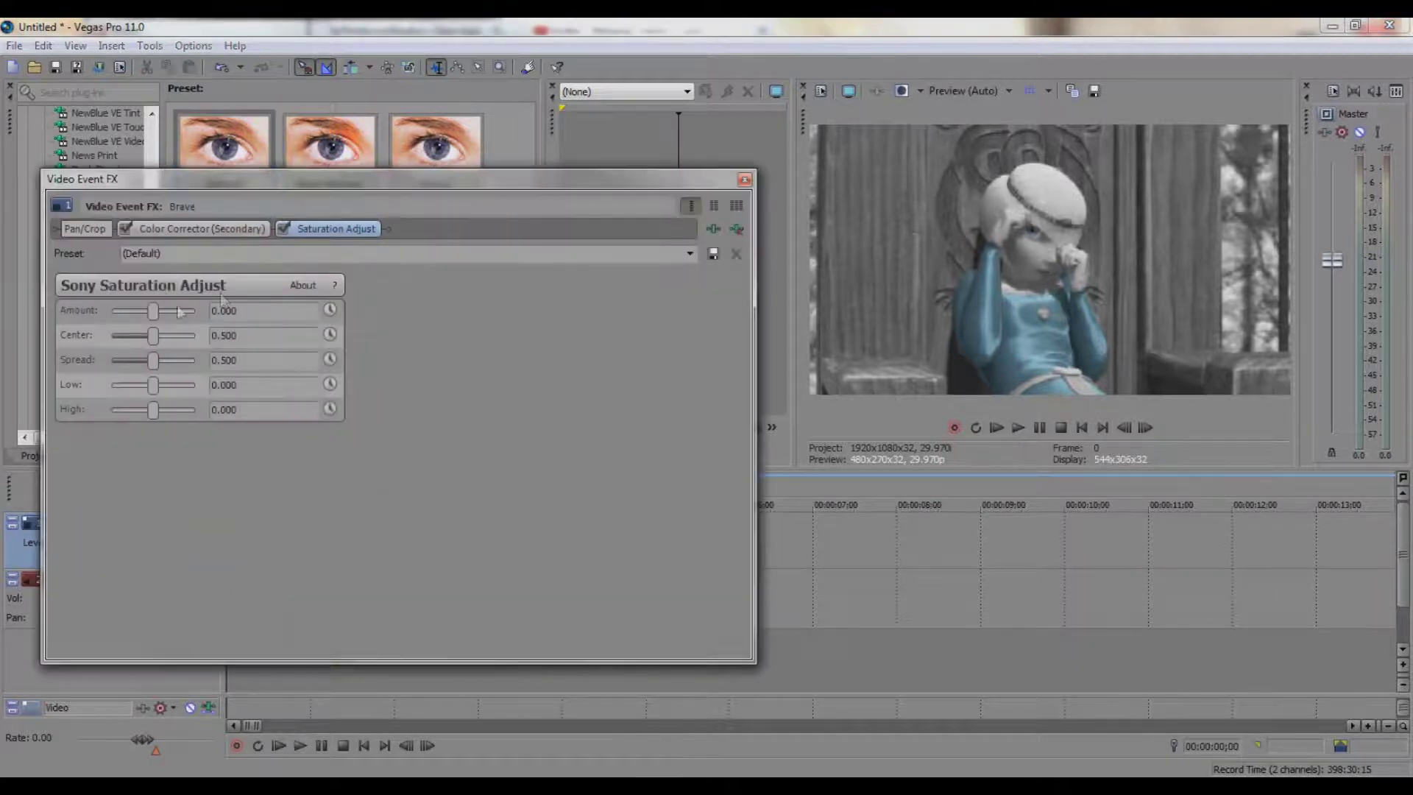
# Set the clip's Saturation Adjust Amount to 1.000, Low to 0.621 and High to 0.095, and fine-tune Center and Spread
pyautogui.moveTo(159, 315); pyautogui.dragTo(154, 421)
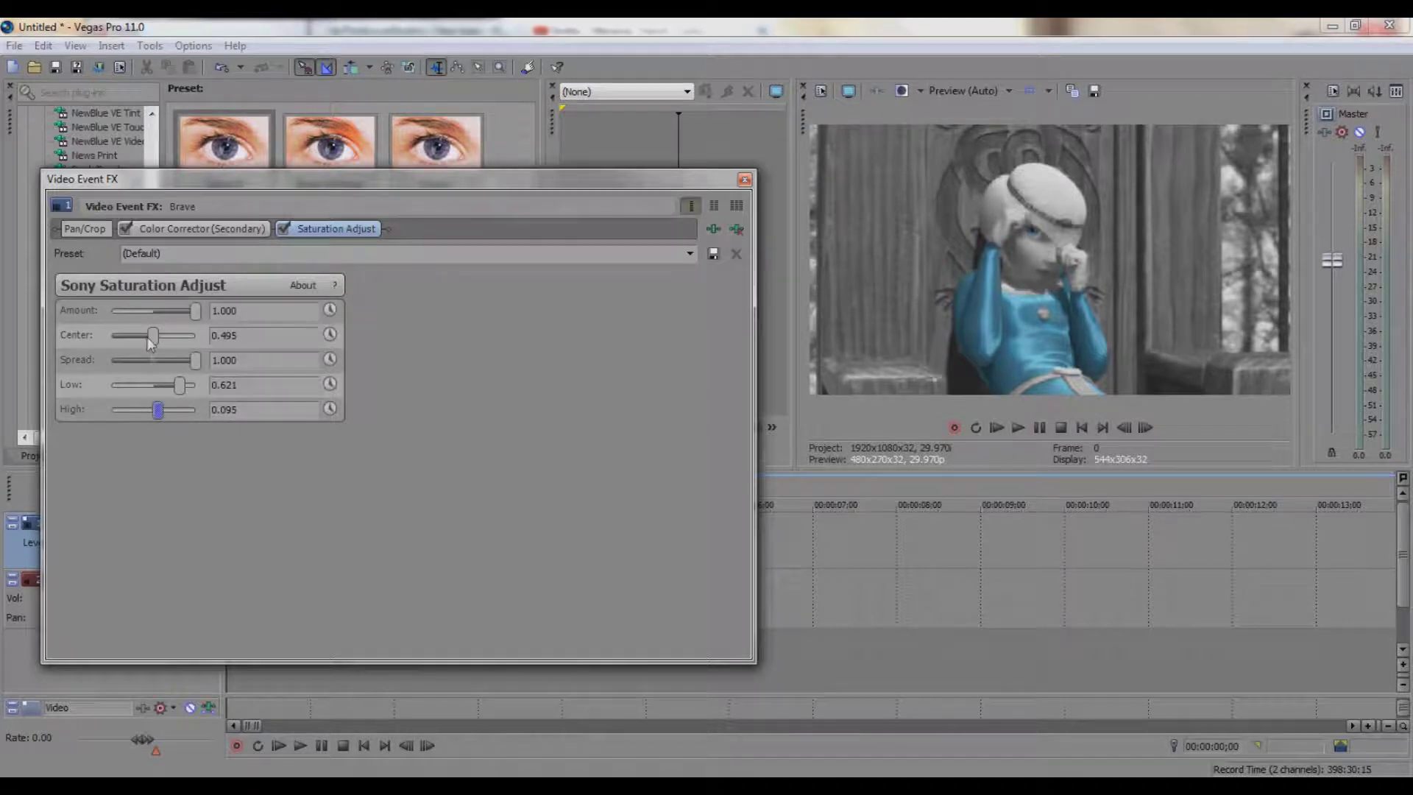
pyautogui.moveTo(154, 343)
pyautogui.mouseDown()
pyautogui.moveTo(121, 342)
pyautogui.moveTo(184, 342)
pyautogui.moveTo(109, 346)
pyautogui.moveTo(162, 360)
pyautogui.mouseUp()
pyautogui.click(744, 179)
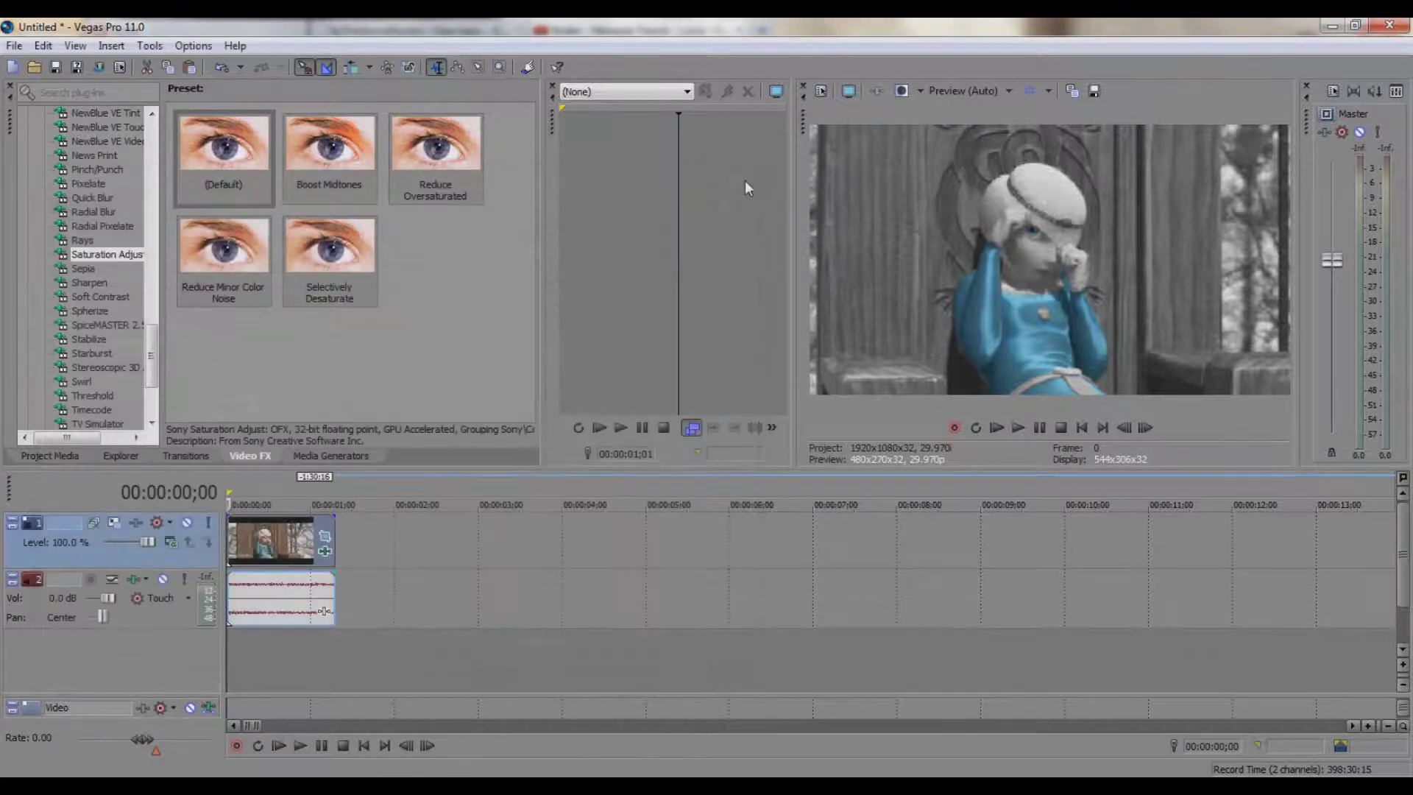
# Mark the whole clip as a loop region and play it back to check the isolated blue dress
pyautogui.moveTo(359, 665); pyautogui.dragTo(190, 673)
pyautogui.click(258, 745)
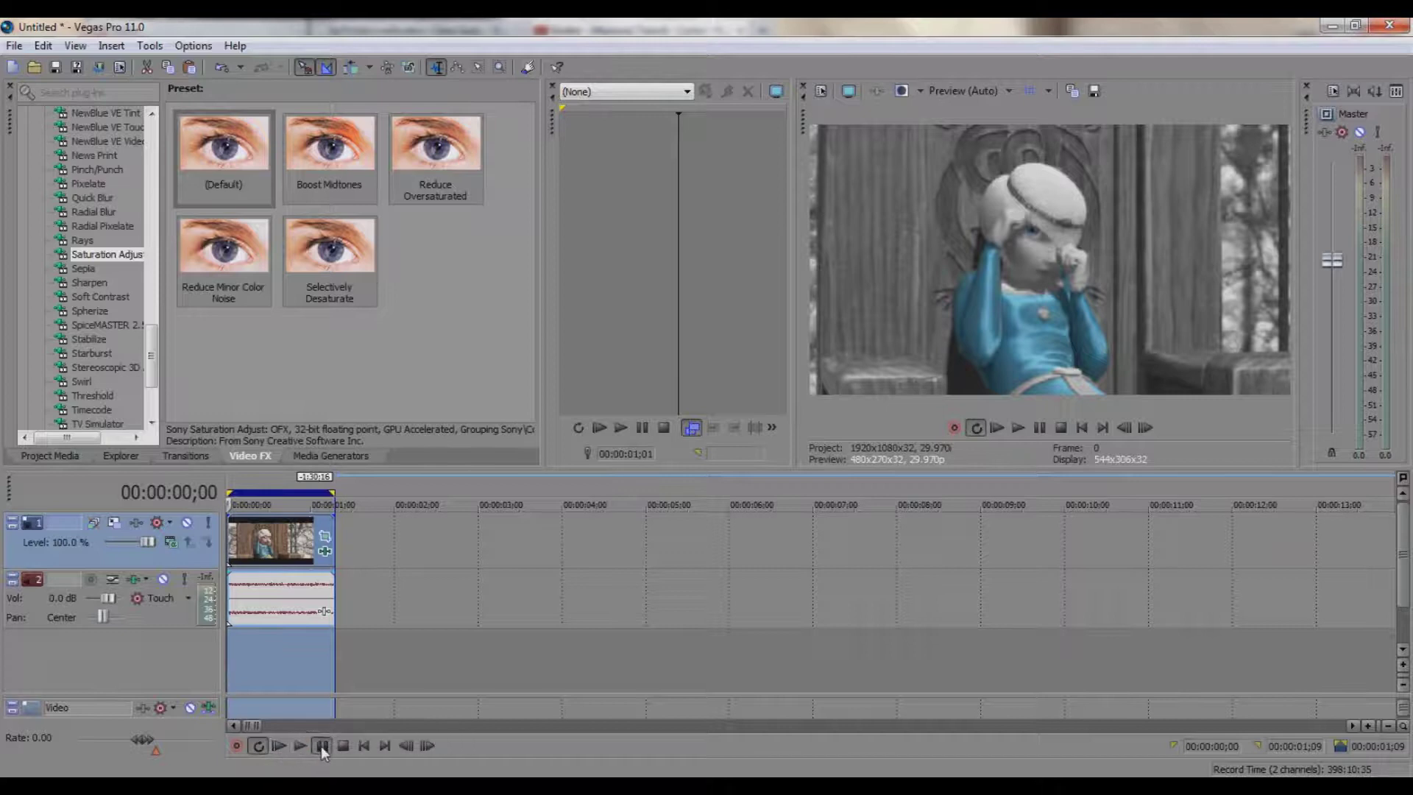
pyautogui.click(320, 744)
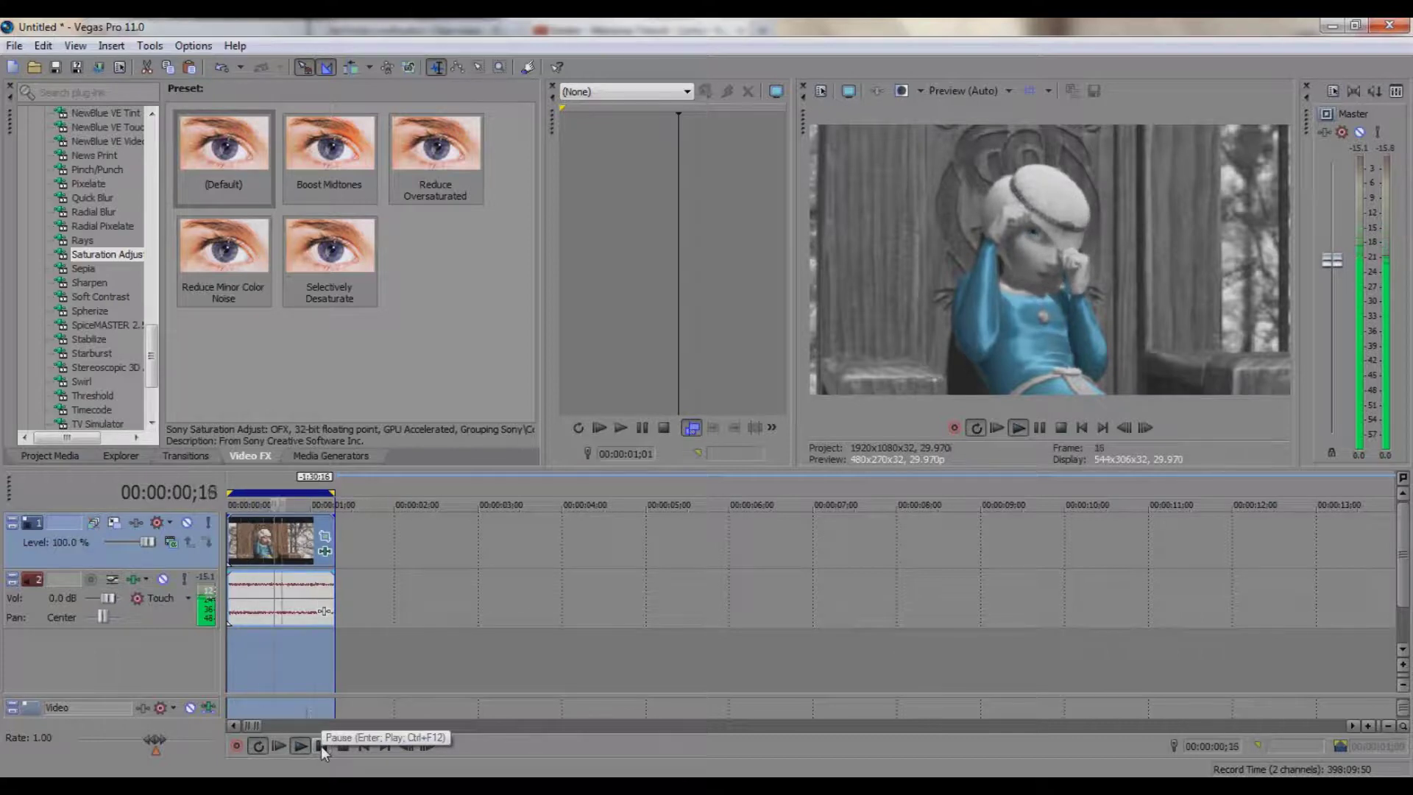
pyautogui.click(320, 745)
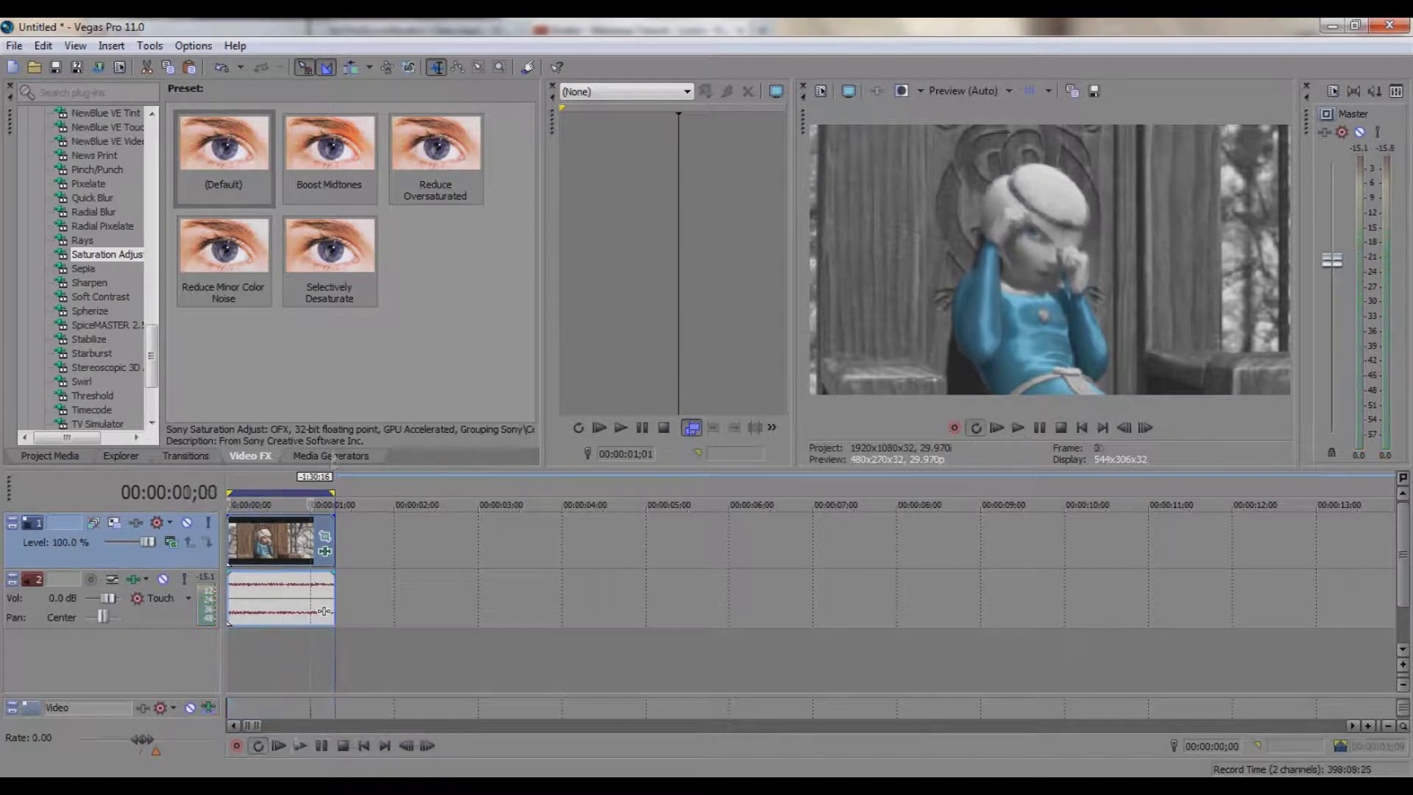
# Show the Titles & Text generator presets and insert an empty video track above the clip's track
pyautogui.click(330, 456)
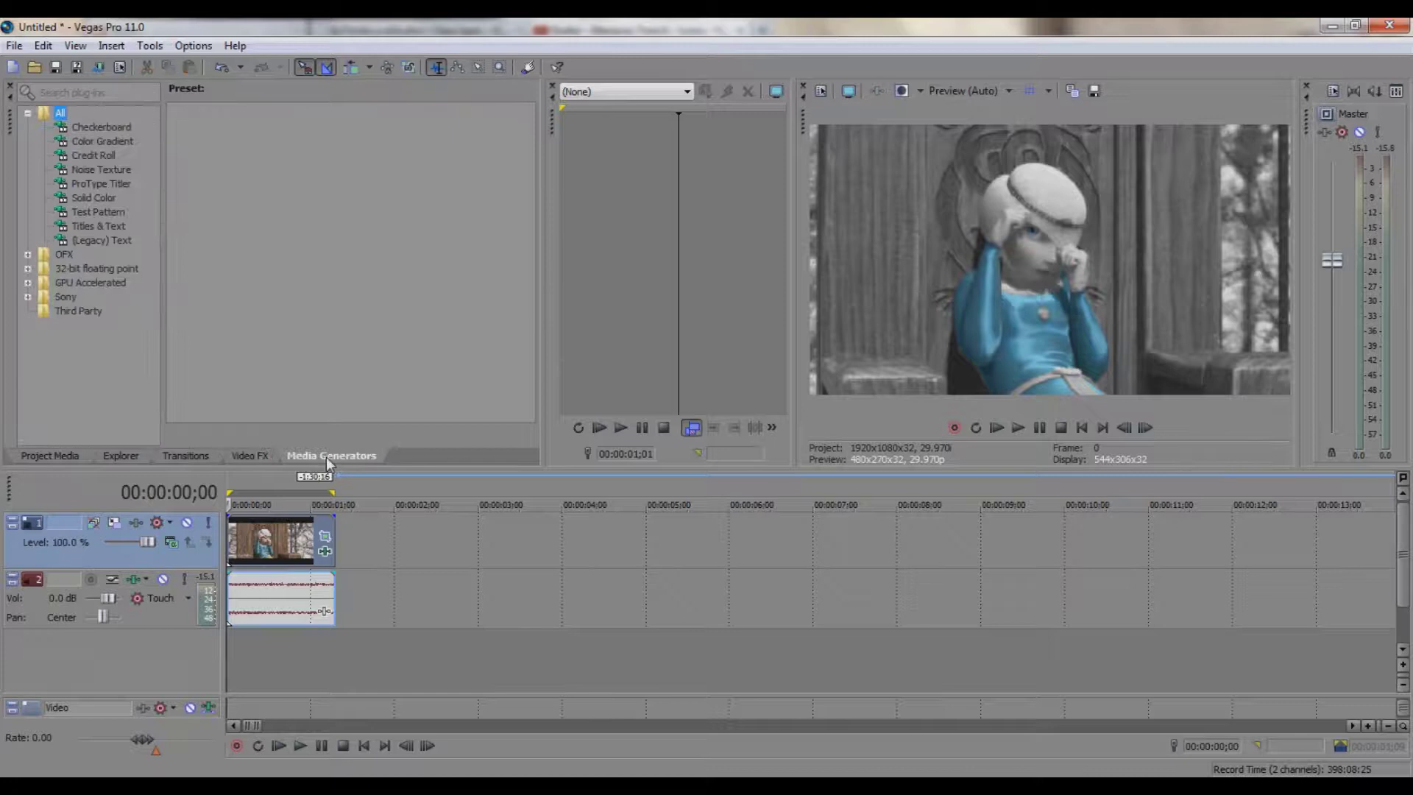
pyautogui.click(110, 226)
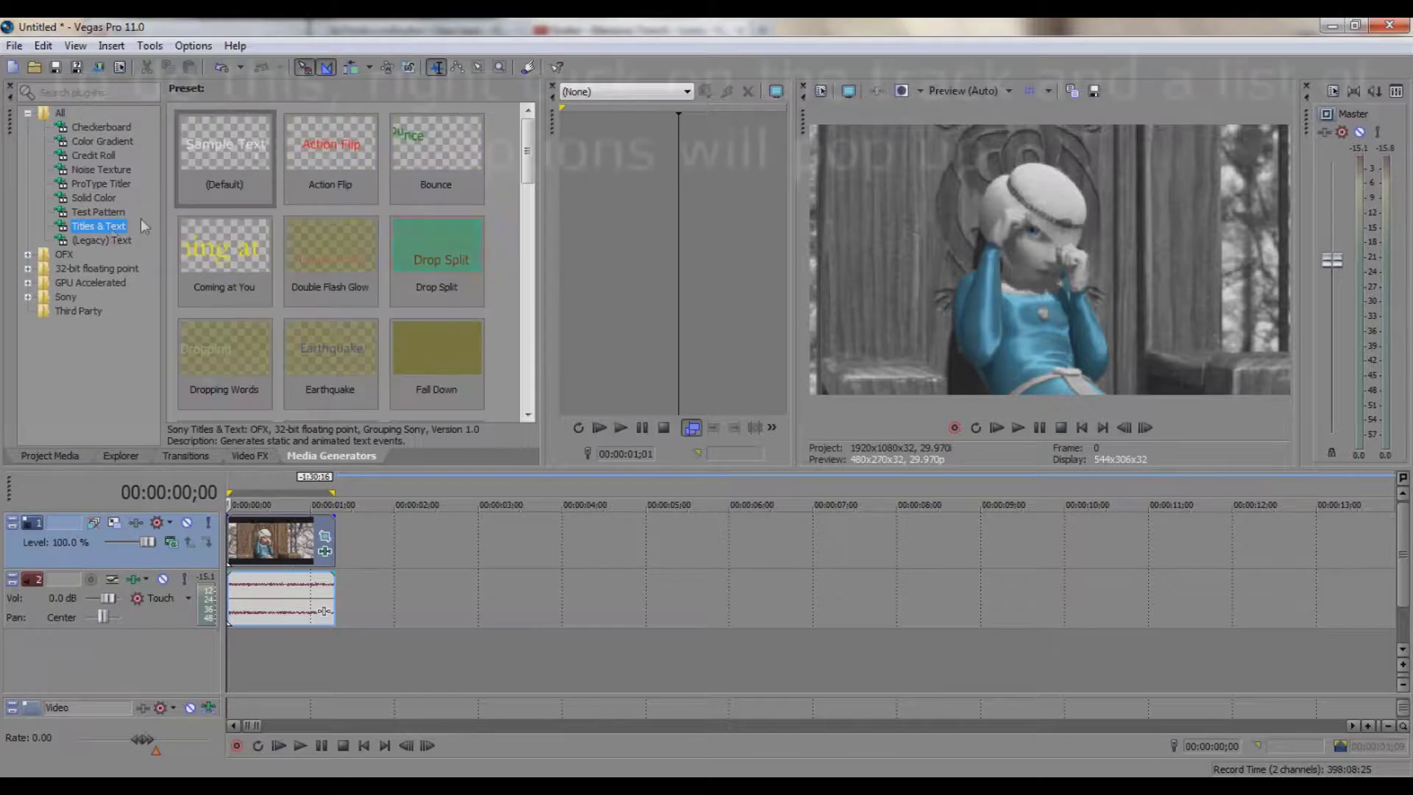
pyautogui.rightClick(493, 544)
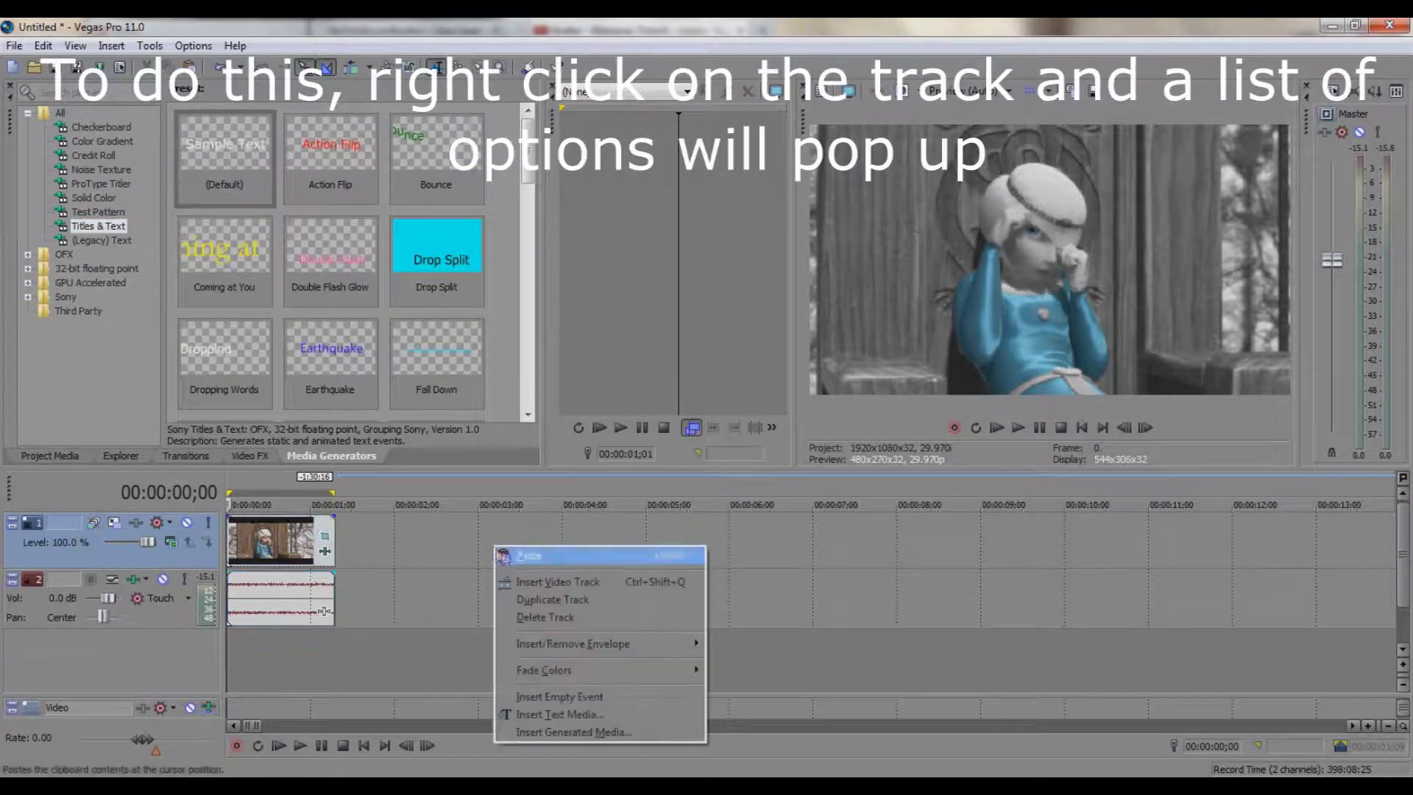
pyautogui.click(533, 581)
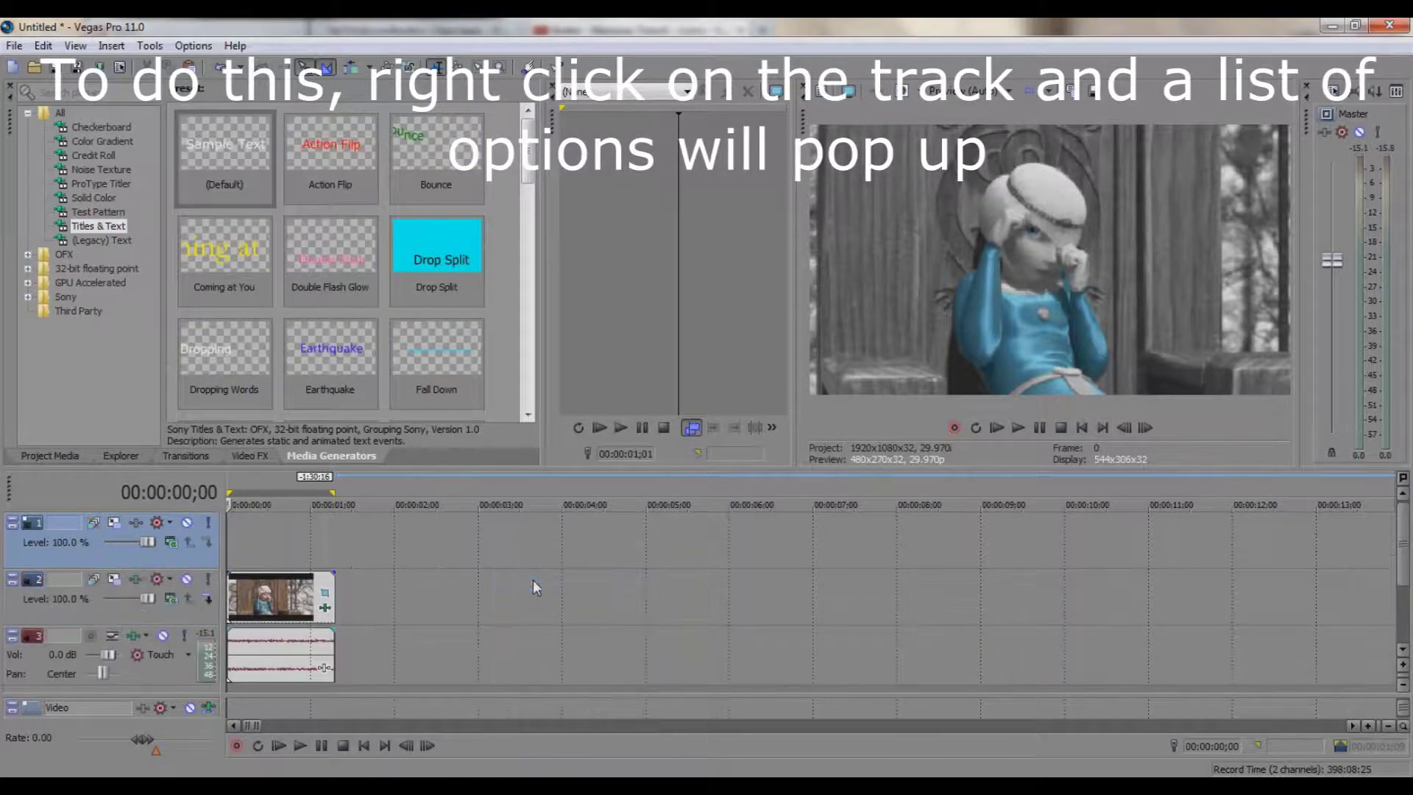
# Add a default Titles & Text event at the start of the empty upper track, with the text "Merida ~ Brave"
pyautogui.moveTo(237, 188); pyautogui.dragTo(280, 539)
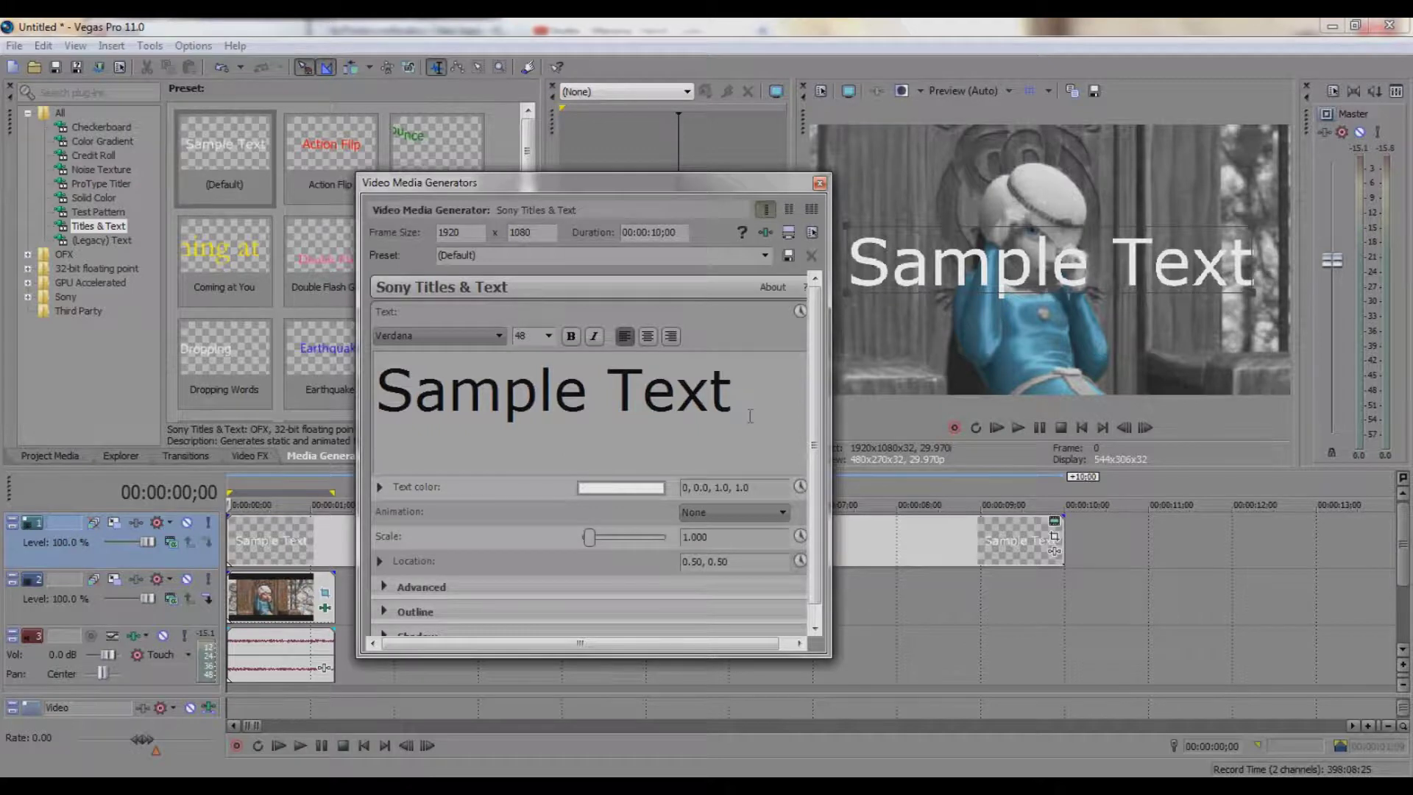
pyautogui.moveTo(750, 415); pyautogui.dragTo(377, 390)
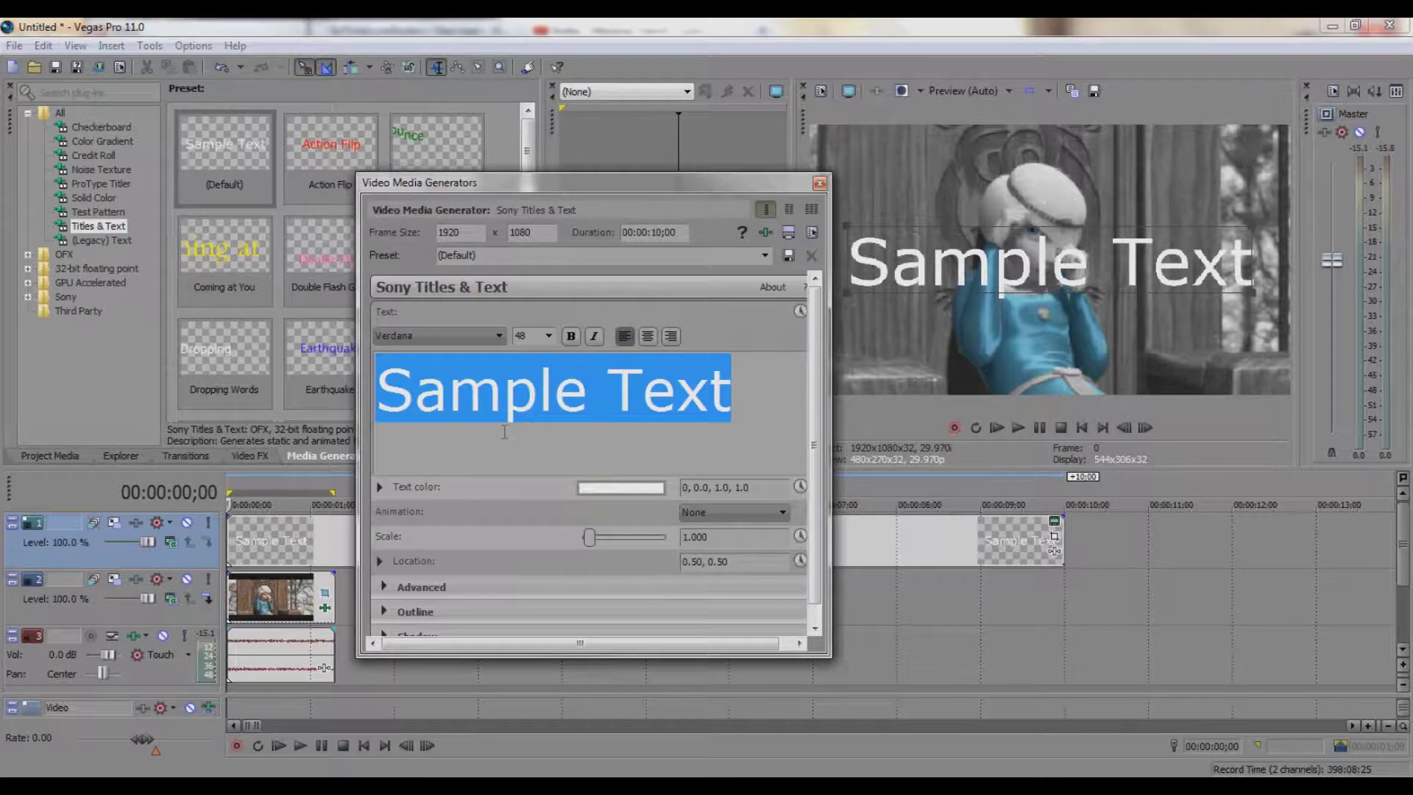
pyautogui.press('Delete')
pyautogui.write('Meri')
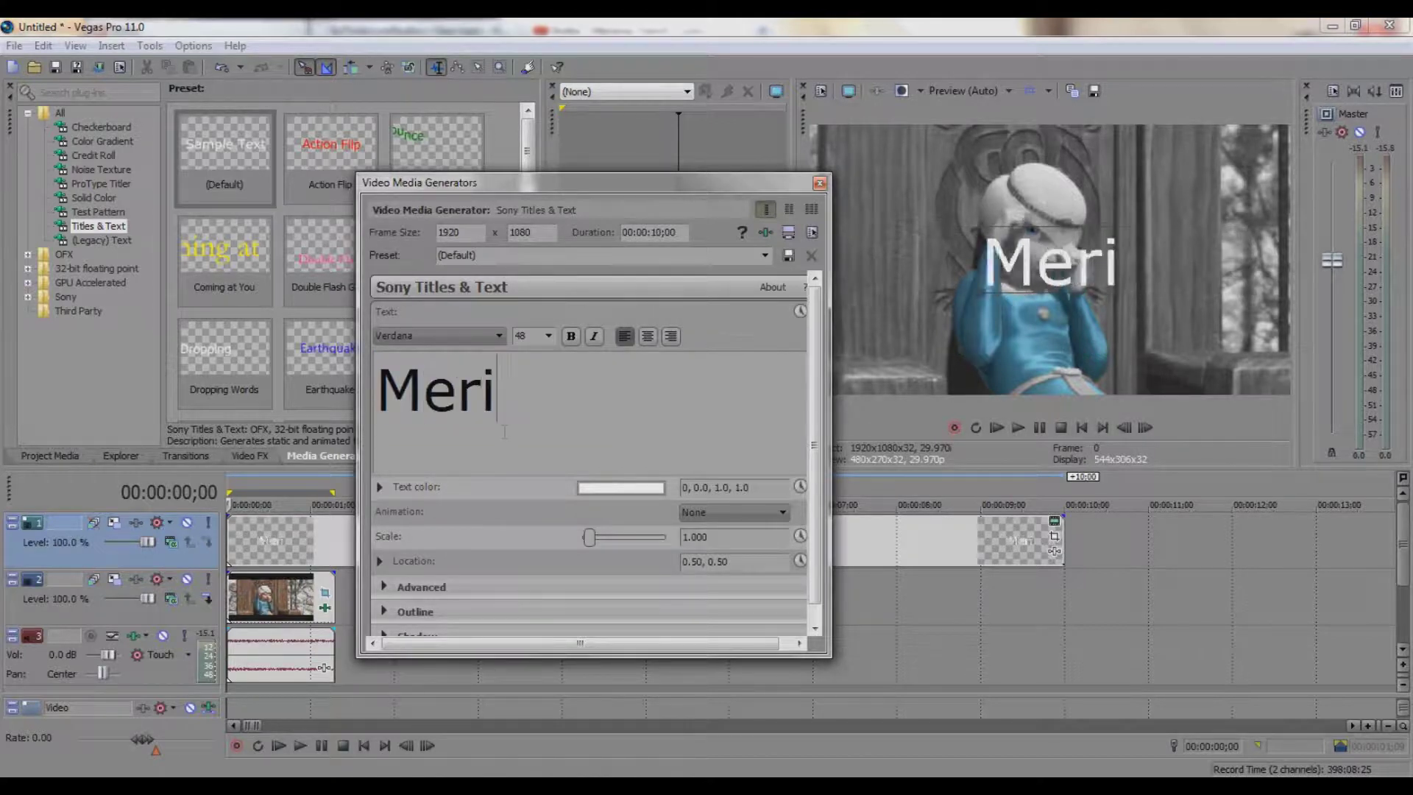
pyautogui.write('da ~ Brave')
# Format the title in Vladimir Script at scale 0.600 and trim its event to the length of the clip below
pyautogui.hotkey('ctrl', 'a')
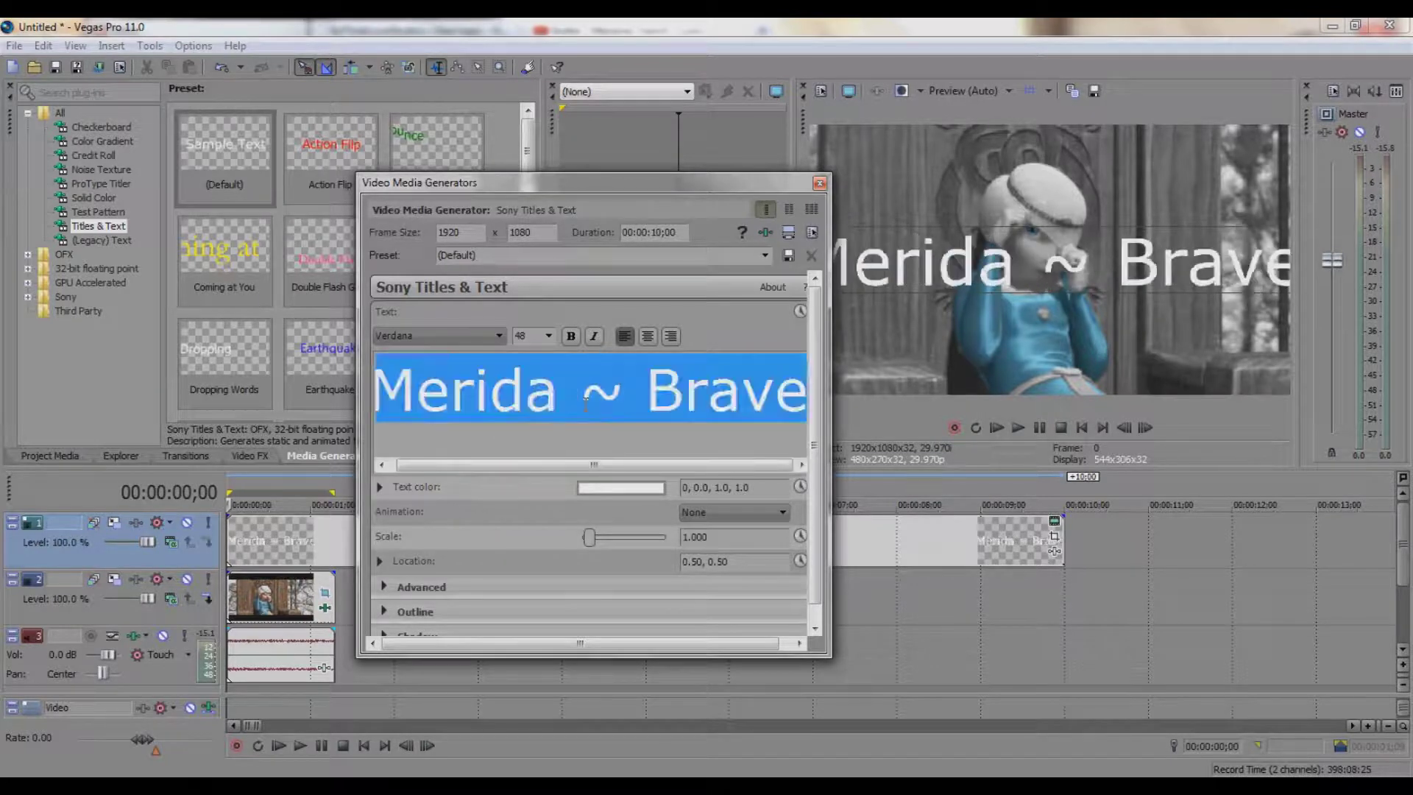
pyautogui.click(496, 336)
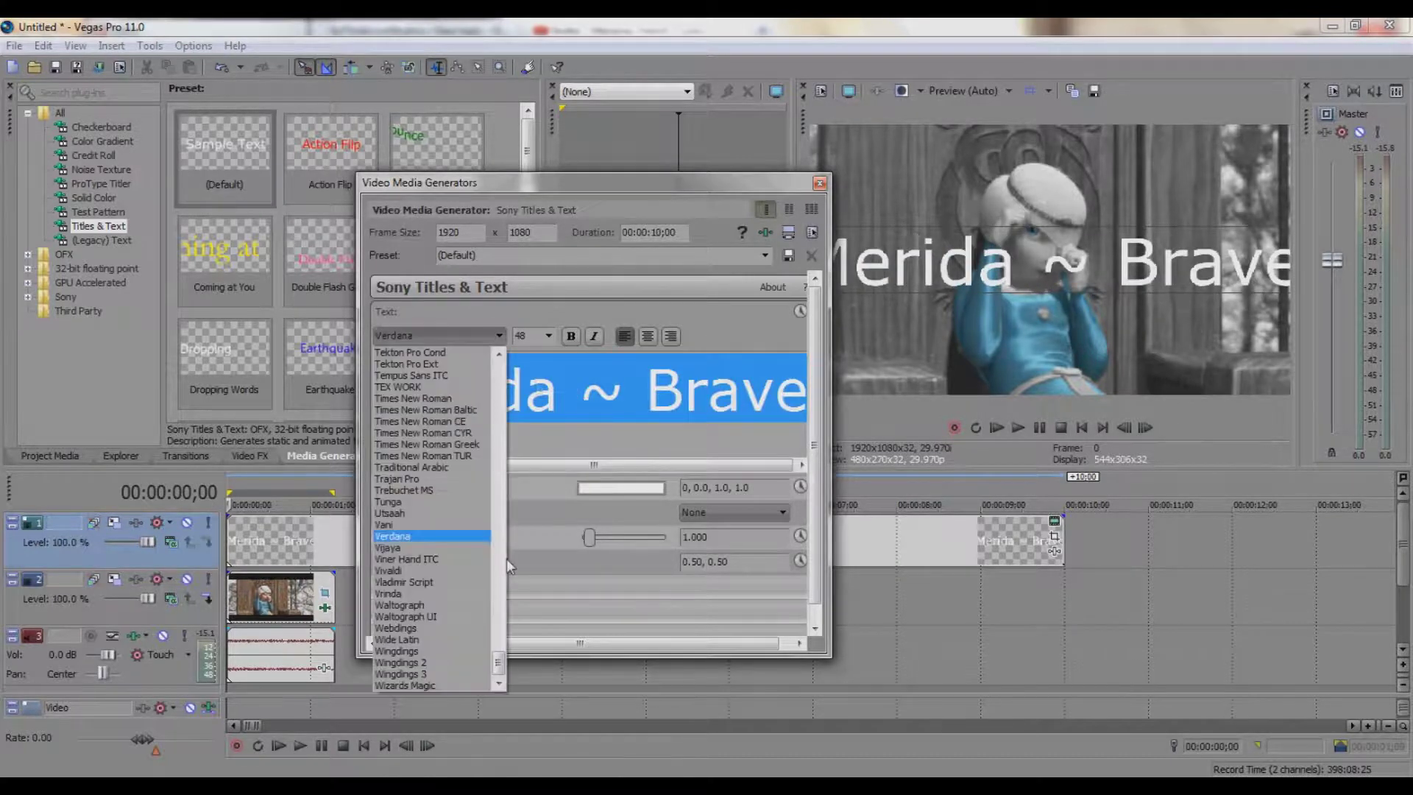
pyautogui.click(431, 585)
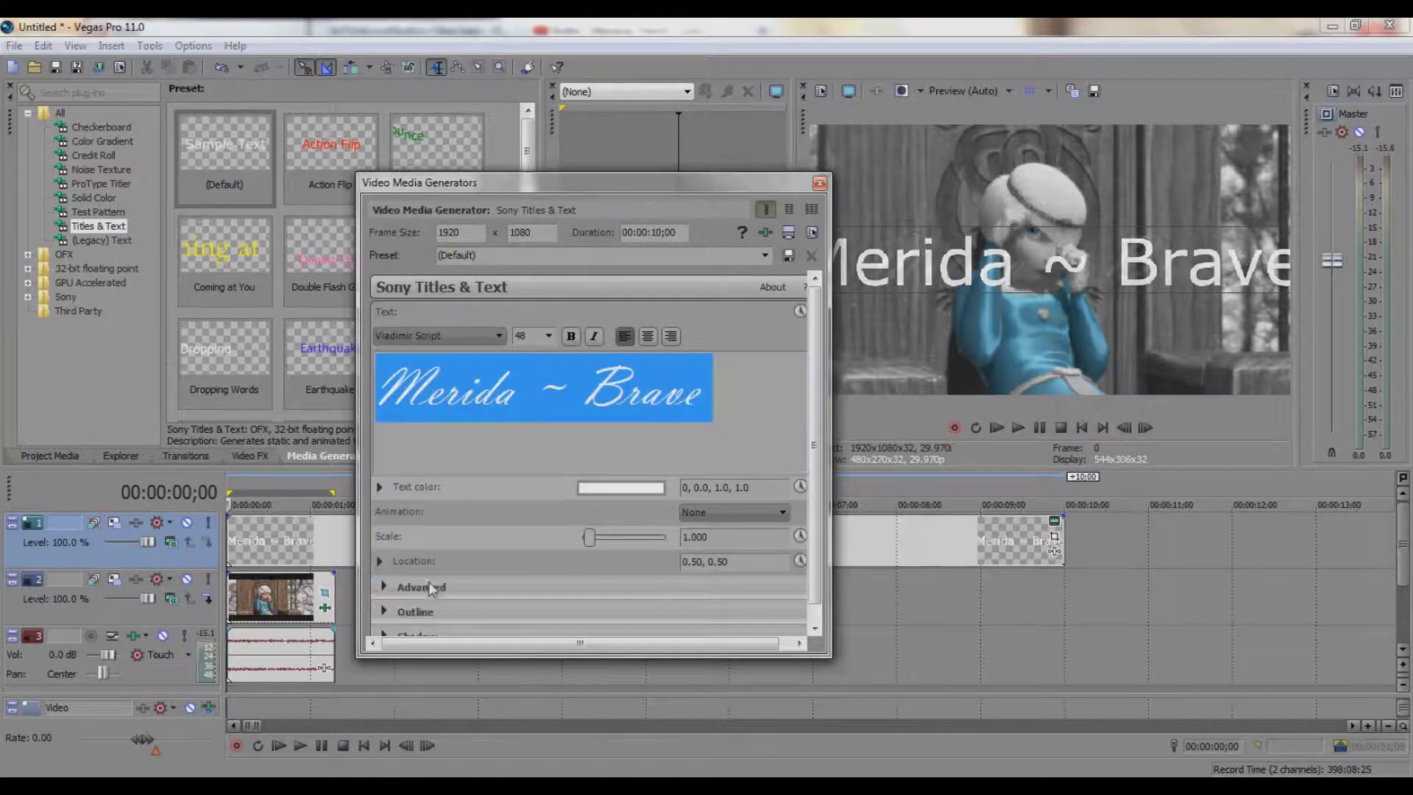
pyautogui.scroll(-4, 591, 540)
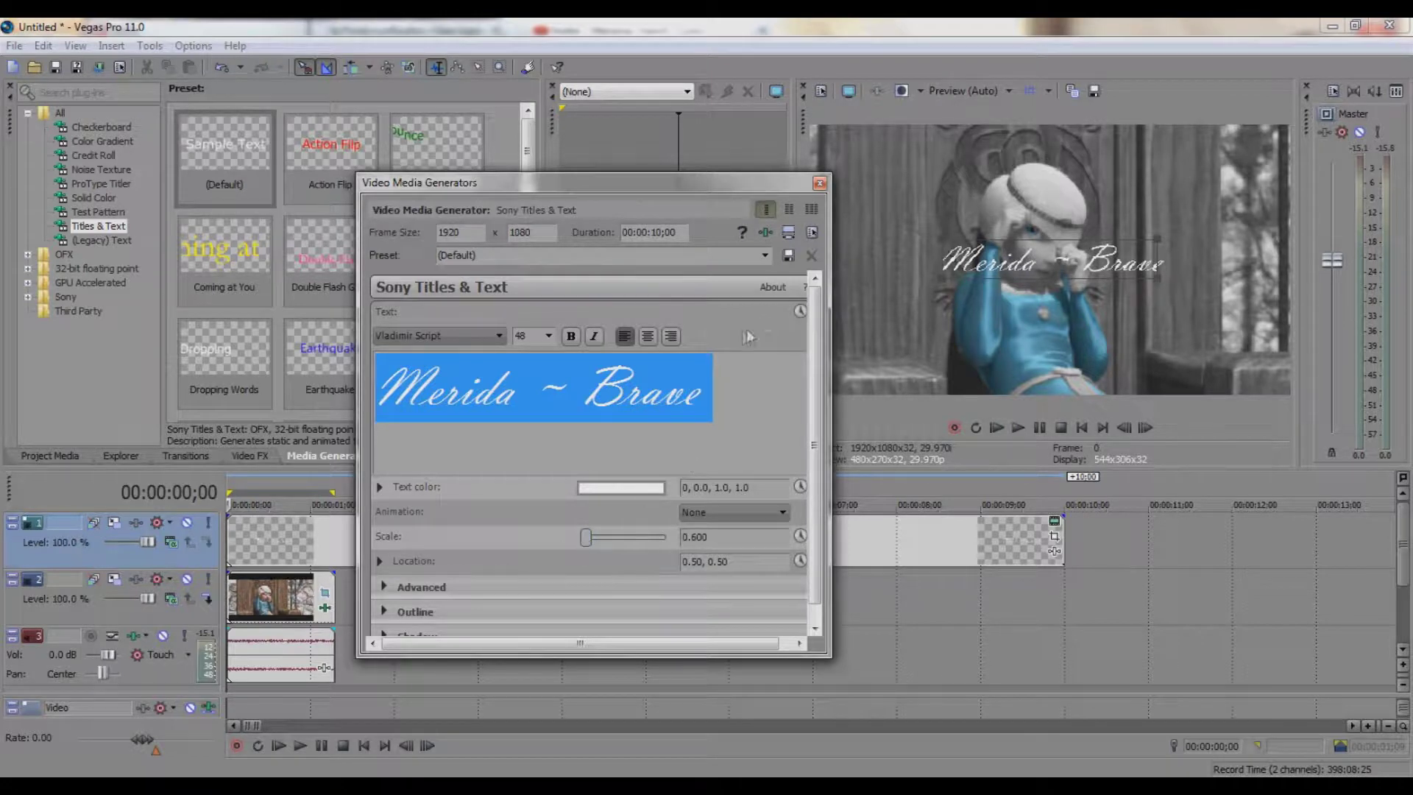
pyautogui.click(819, 183)
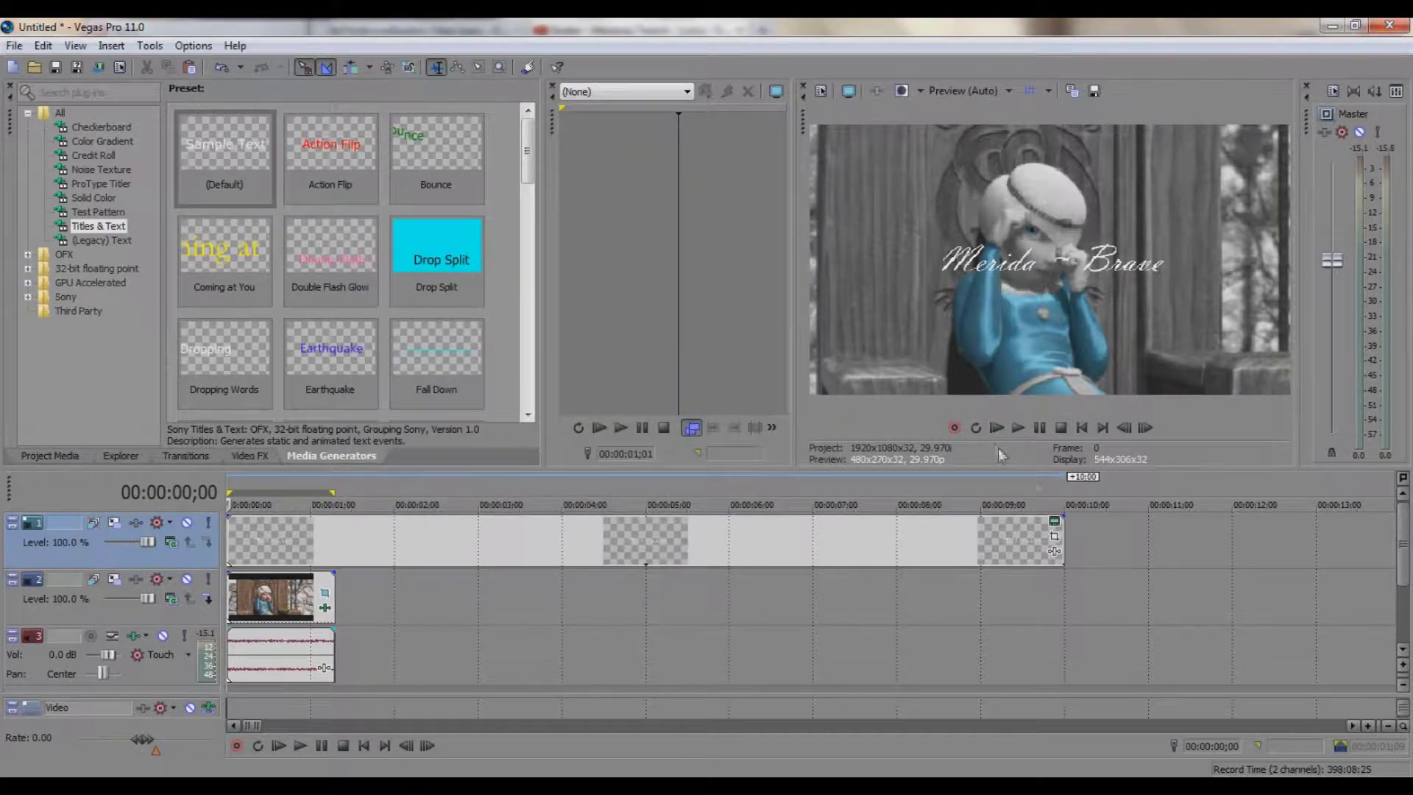
pyautogui.moveTo(1061, 545); pyautogui.dragTo(333, 557)
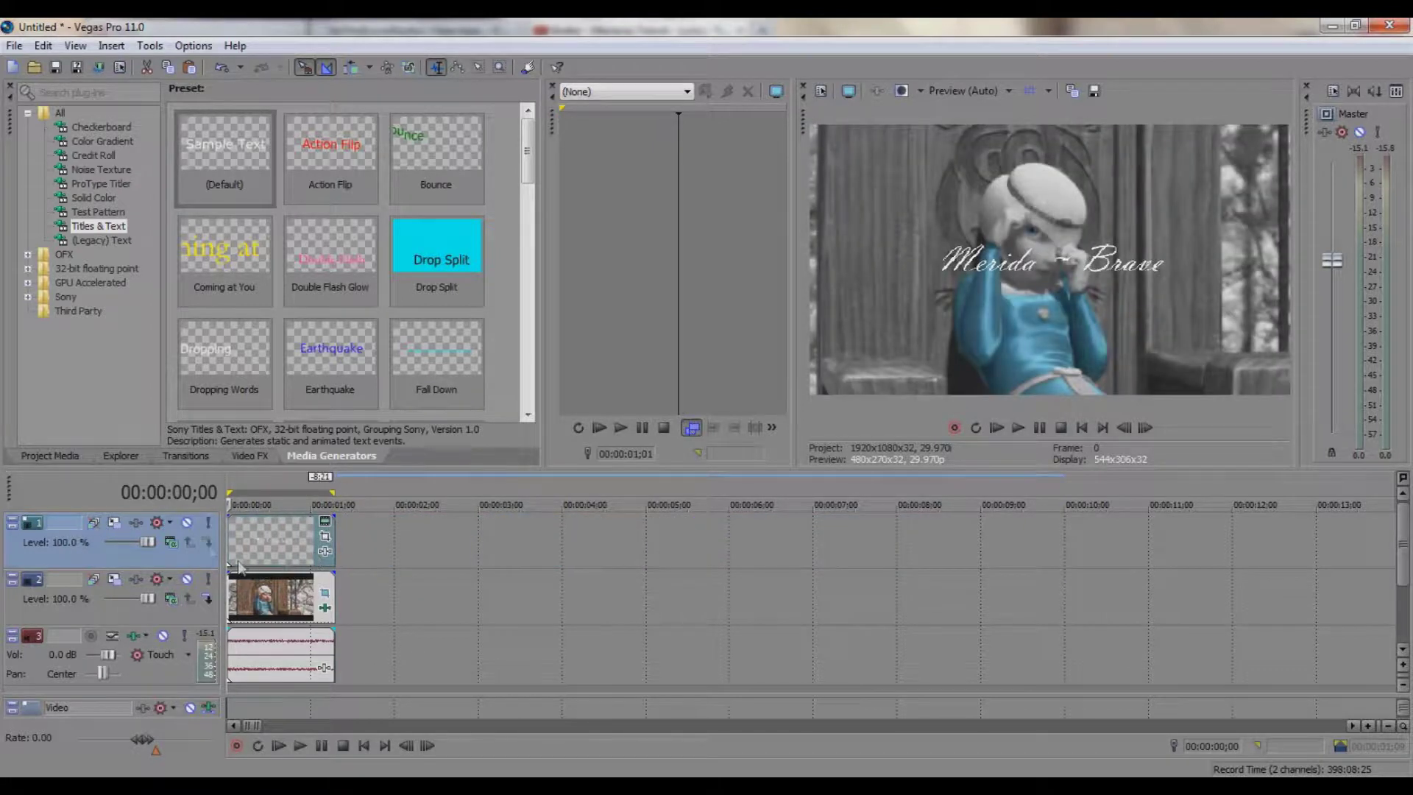
# Enable a 2D Shadow in the title track's Track Motion and resize it to about 2,073 by 1,166, nearly centered on the frame
pyautogui.click(115, 524)
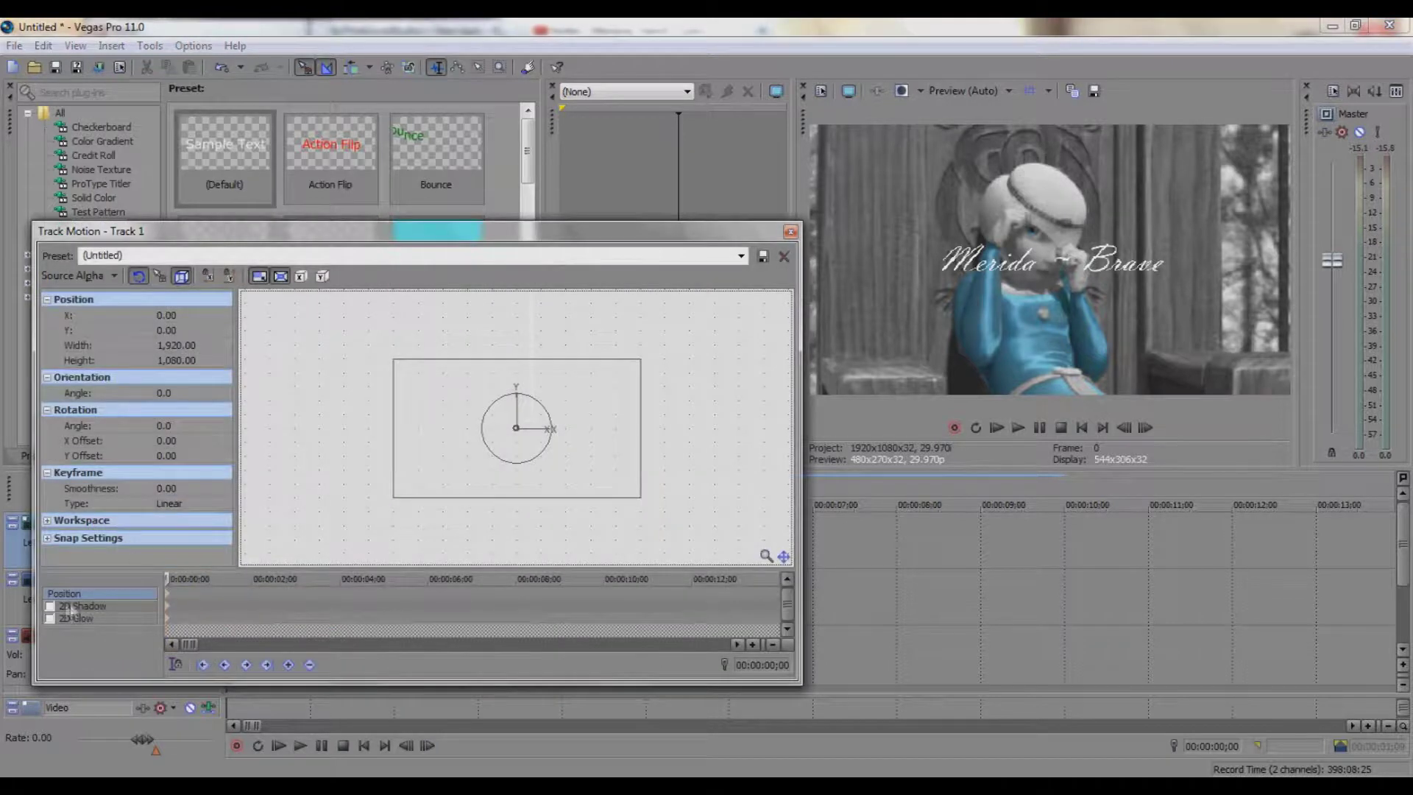
pyautogui.click(49, 605)
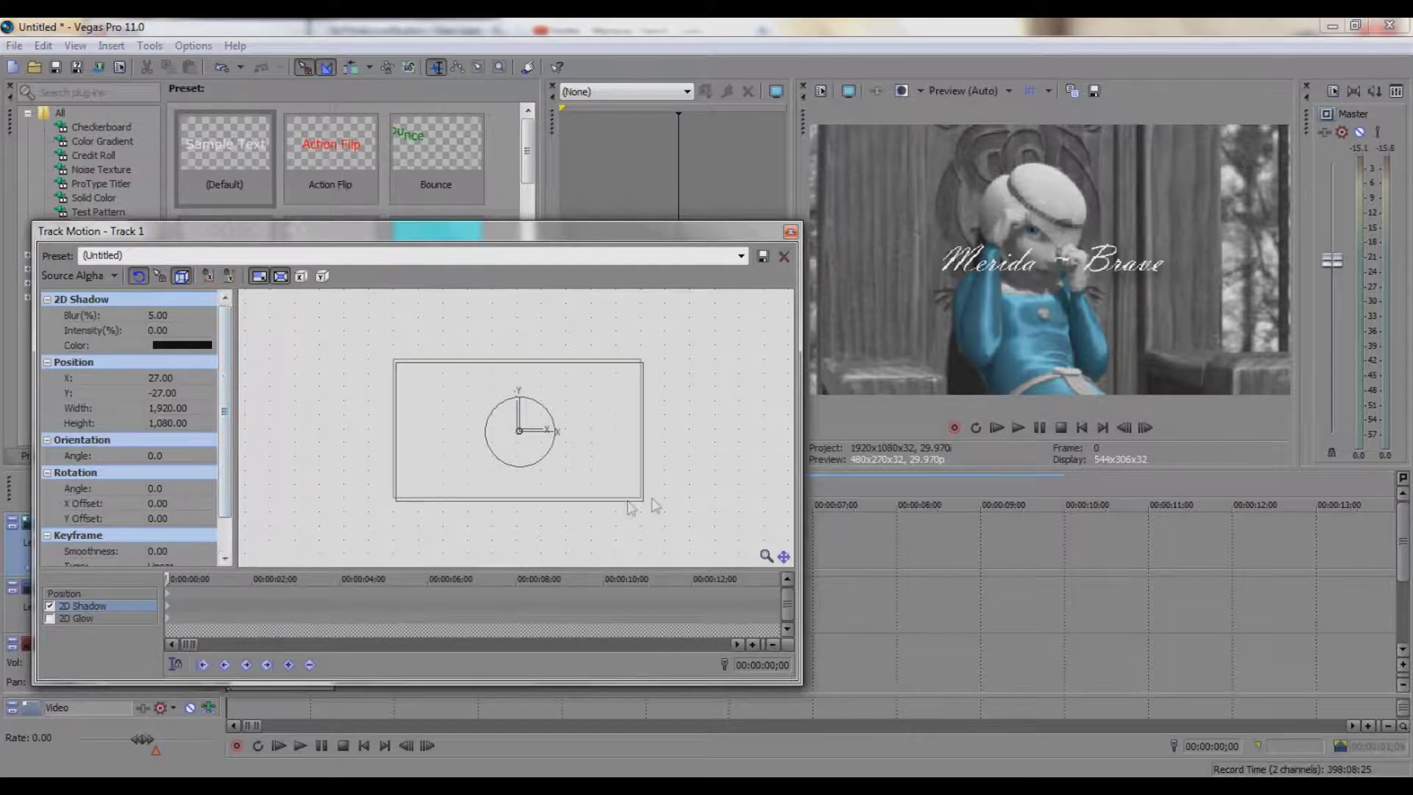
pyautogui.moveTo(642, 501)
pyautogui.mouseDown()
pyautogui.moveTo(631, 492)
pyautogui.moveTo(667, 514)
pyautogui.mouseUp()
pyautogui.moveTo(574, 464)
pyautogui.mouseDown()
pyautogui.moveTo(584, 479)
pyautogui.moveTo(573, 469)
pyautogui.mouseUp()
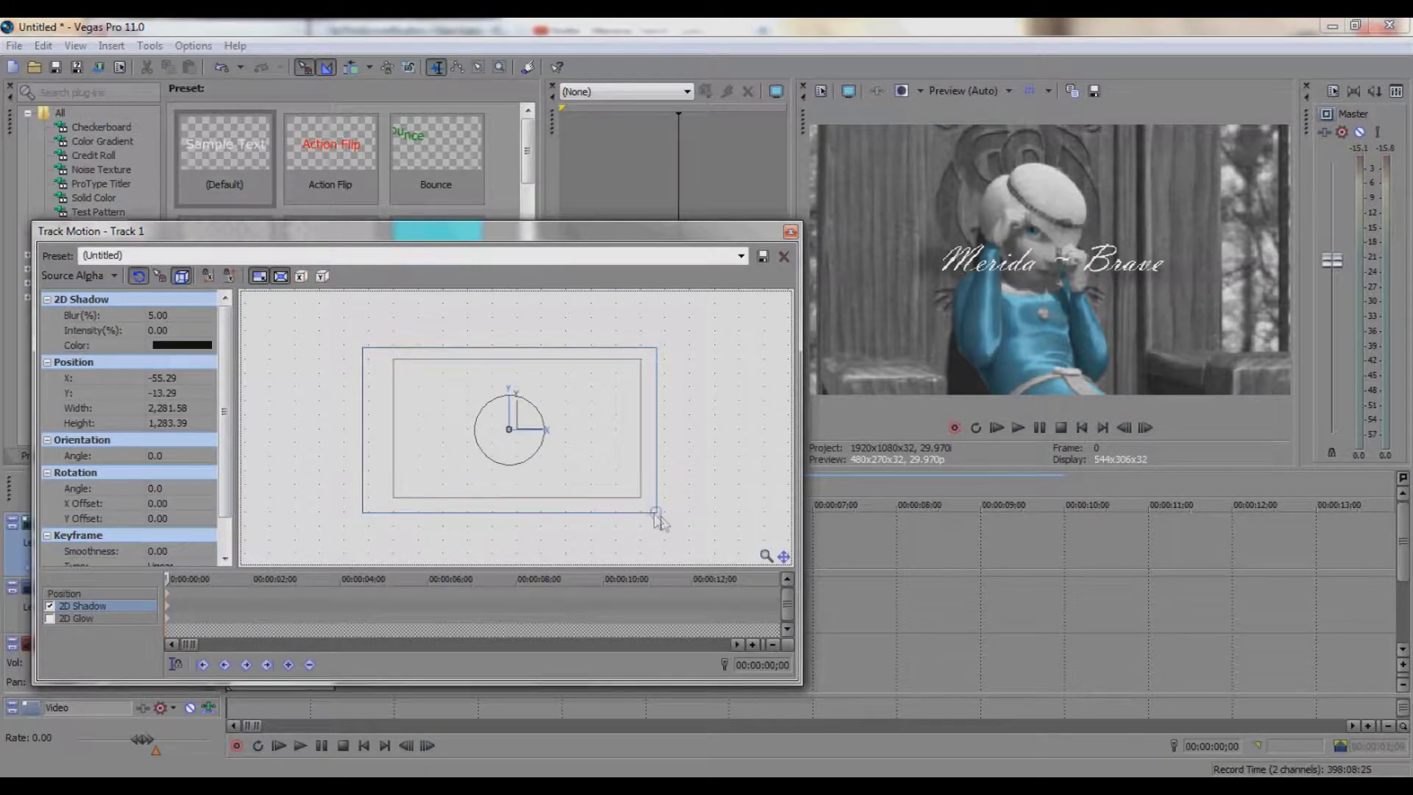
pyautogui.moveTo(659, 523); pyautogui.dragTo(600, 468)
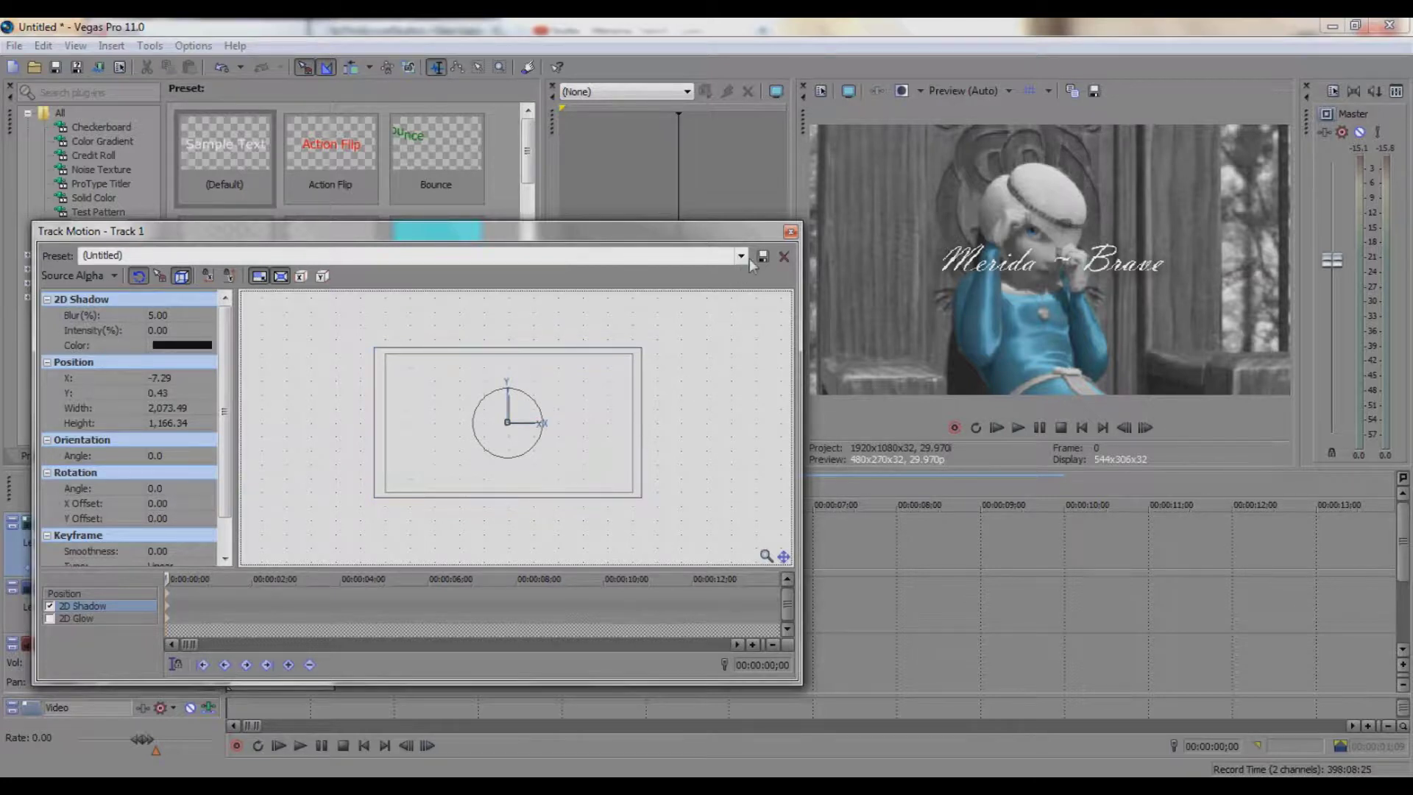
pyautogui.click(790, 232)
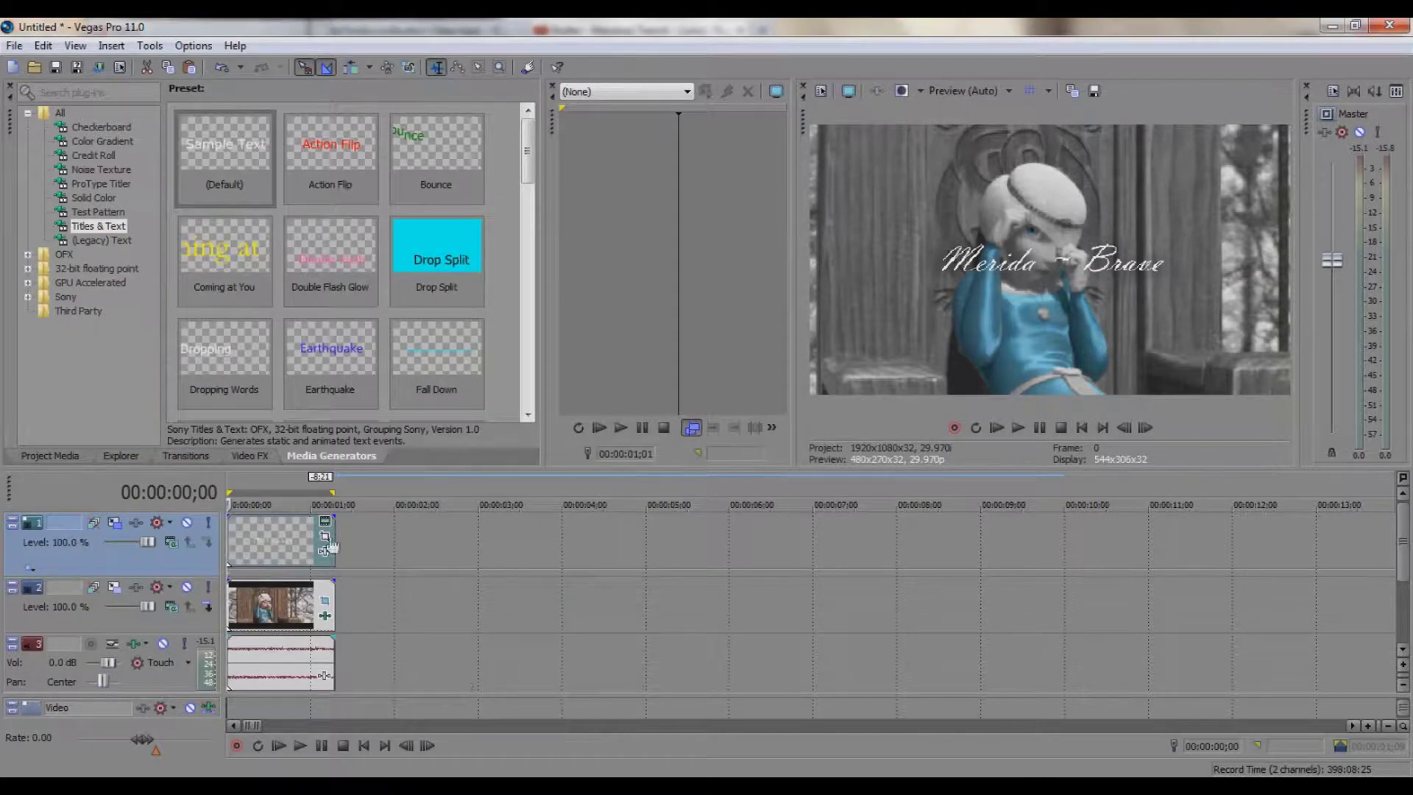
pyautogui.click(324, 521)
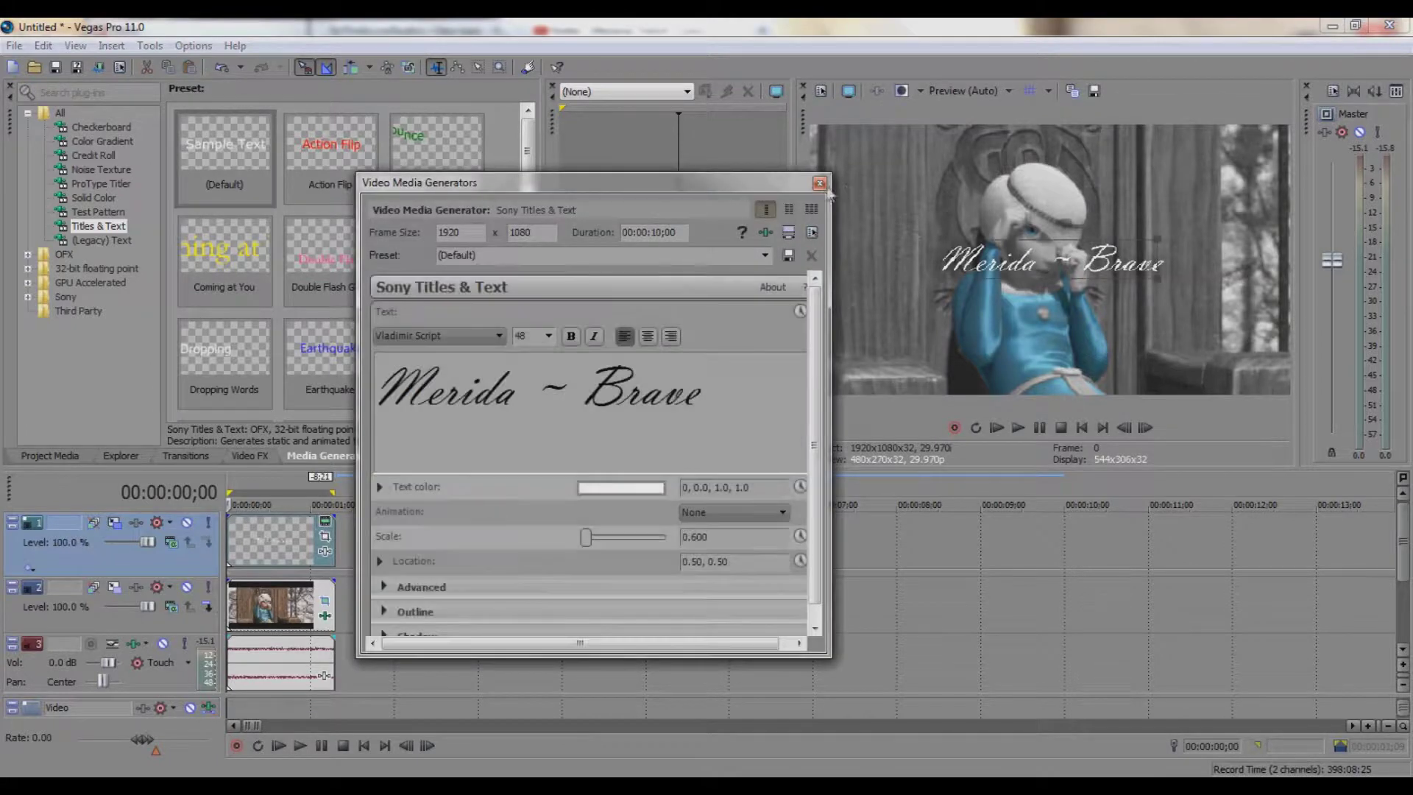
pyautogui.click(819, 183)
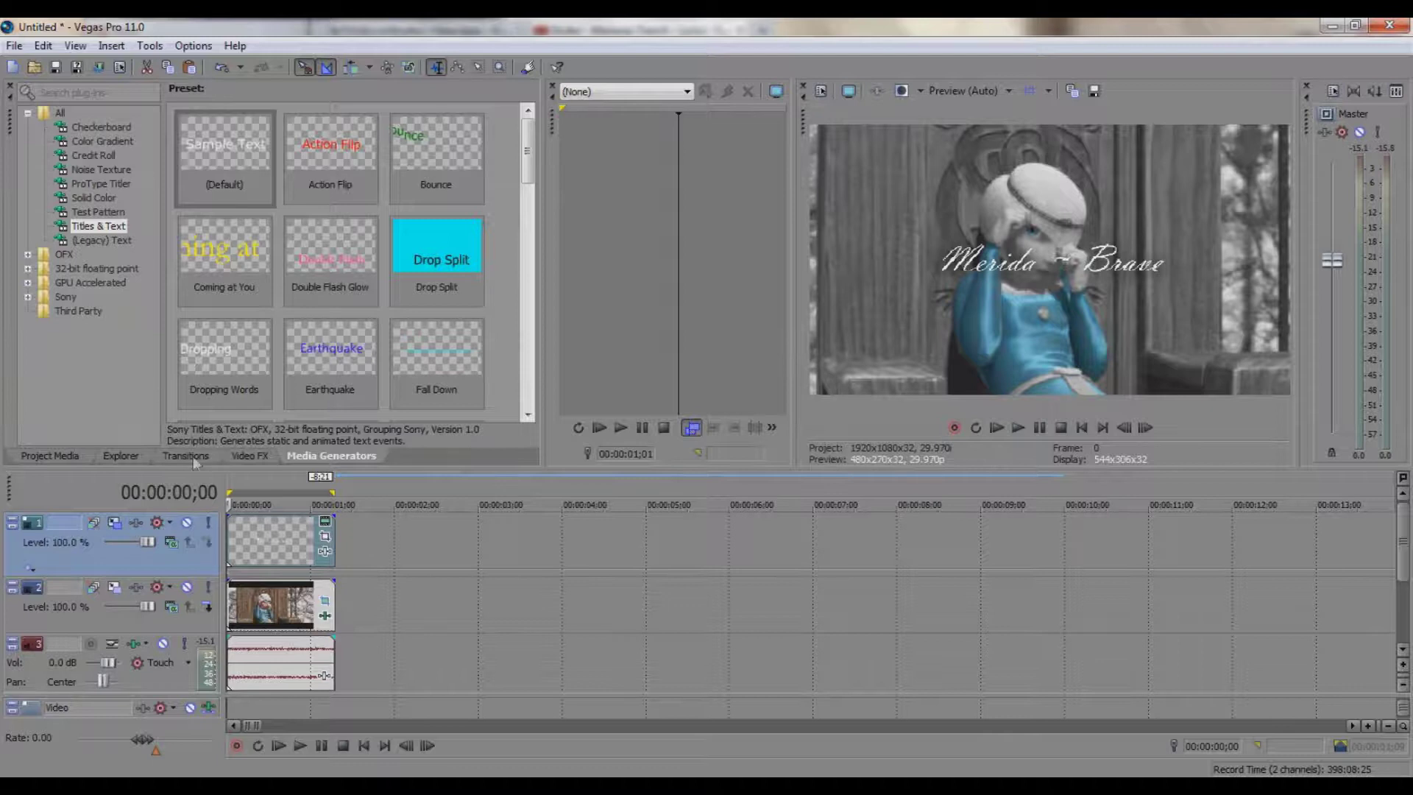
# Render the project as "Merida test" in the GIFS folder, using the Windows Media Video 6.4 Mbps HD 1080-24p Video template
pyautogui.click(12, 46)
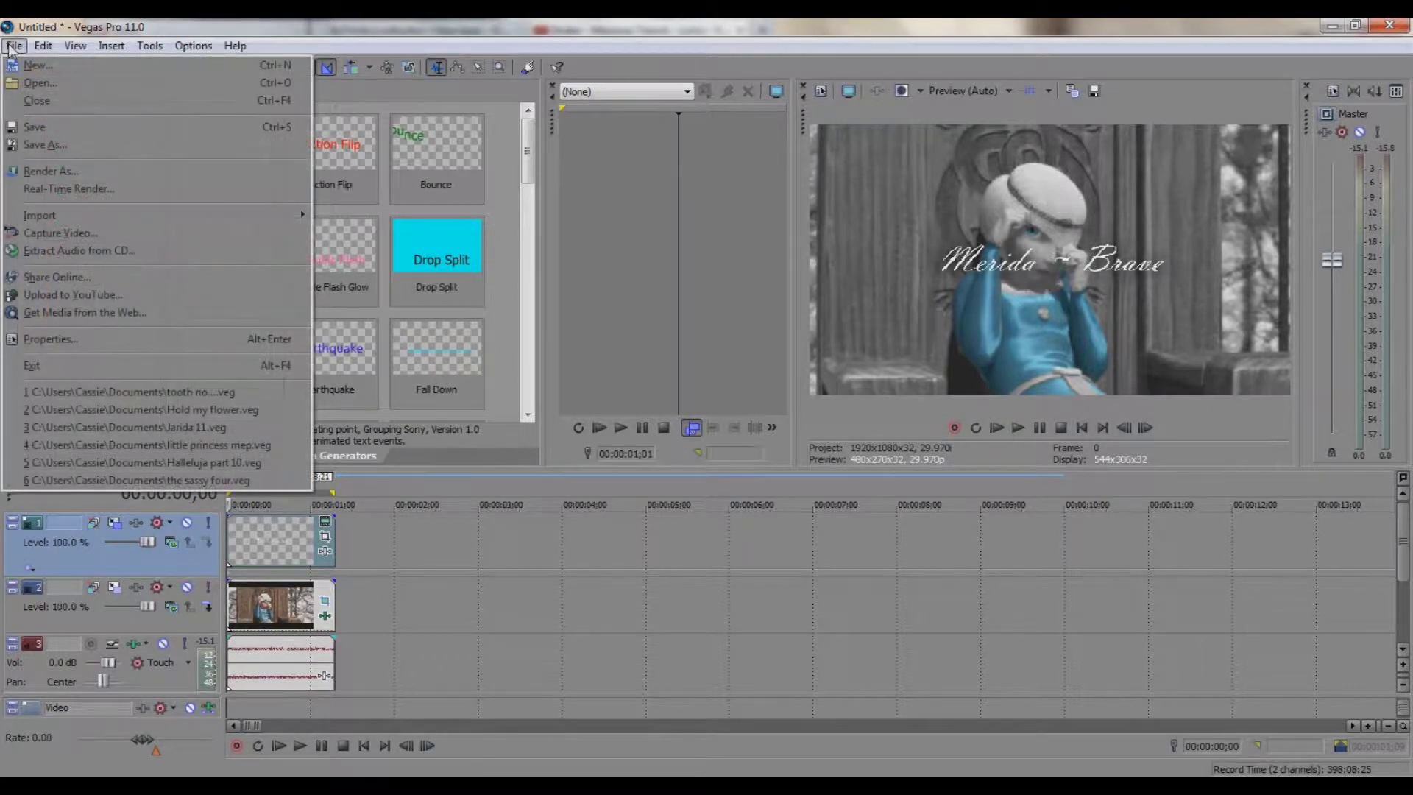
pyautogui.click(144, 170)
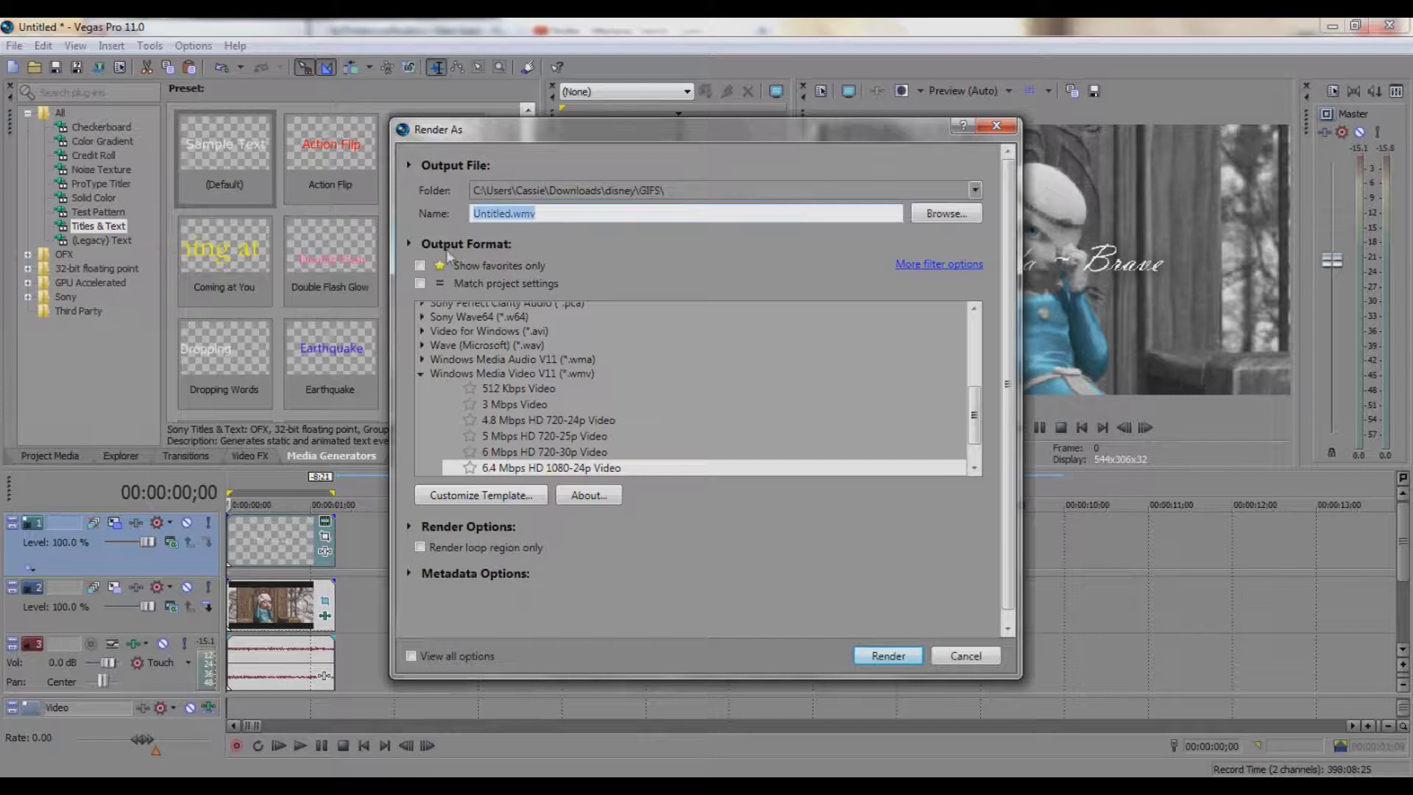
pyautogui.write('Merids')
pyautogui.press('BackSpace')
pyautogui.write('a test')
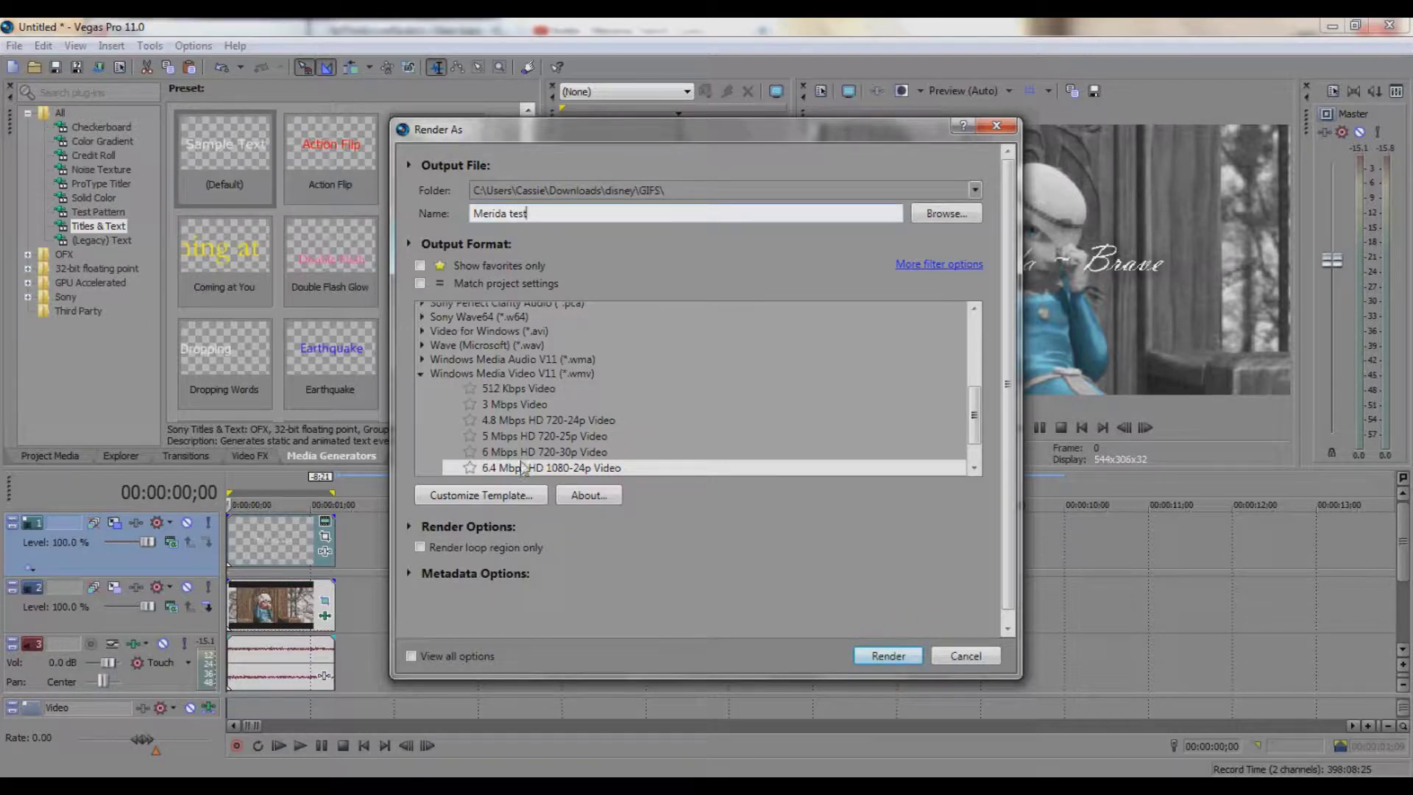
pyautogui.click(588, 468)
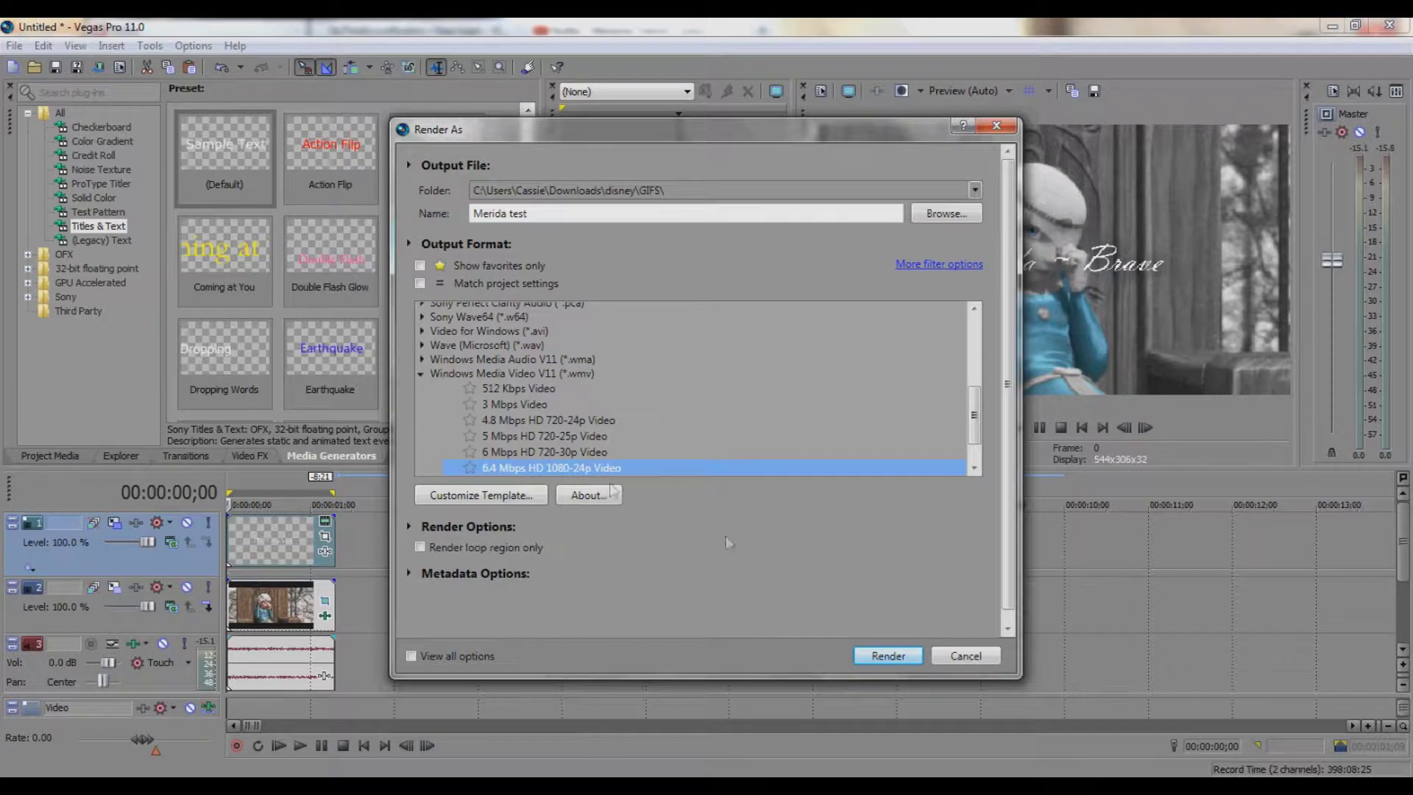
pyautogui.click(888, 656)
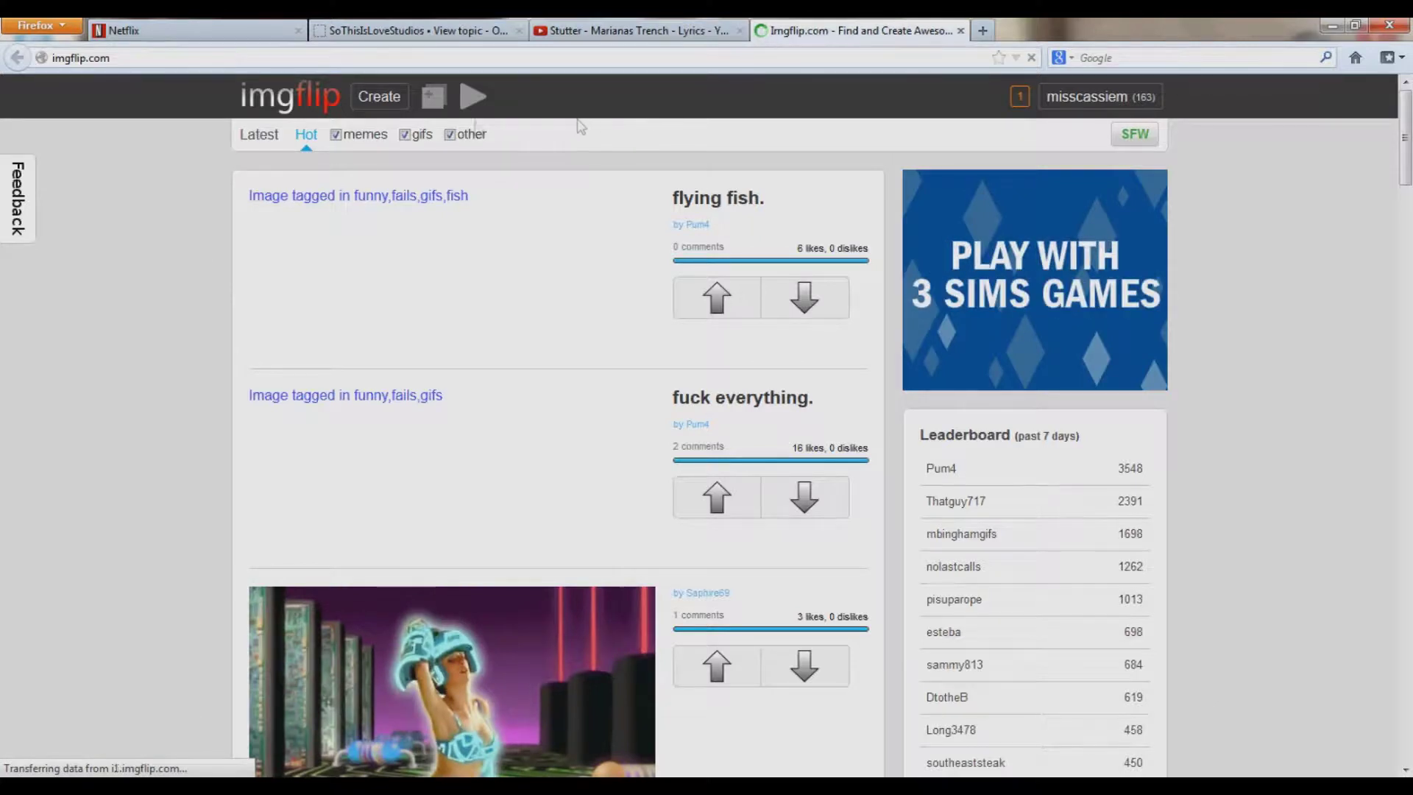
# Switch to Imgflip in Firefox and upload the rendered Merida test video from the GIFS folder to the Animated GIF Generator
pyautogui.moveTo(379, 96)
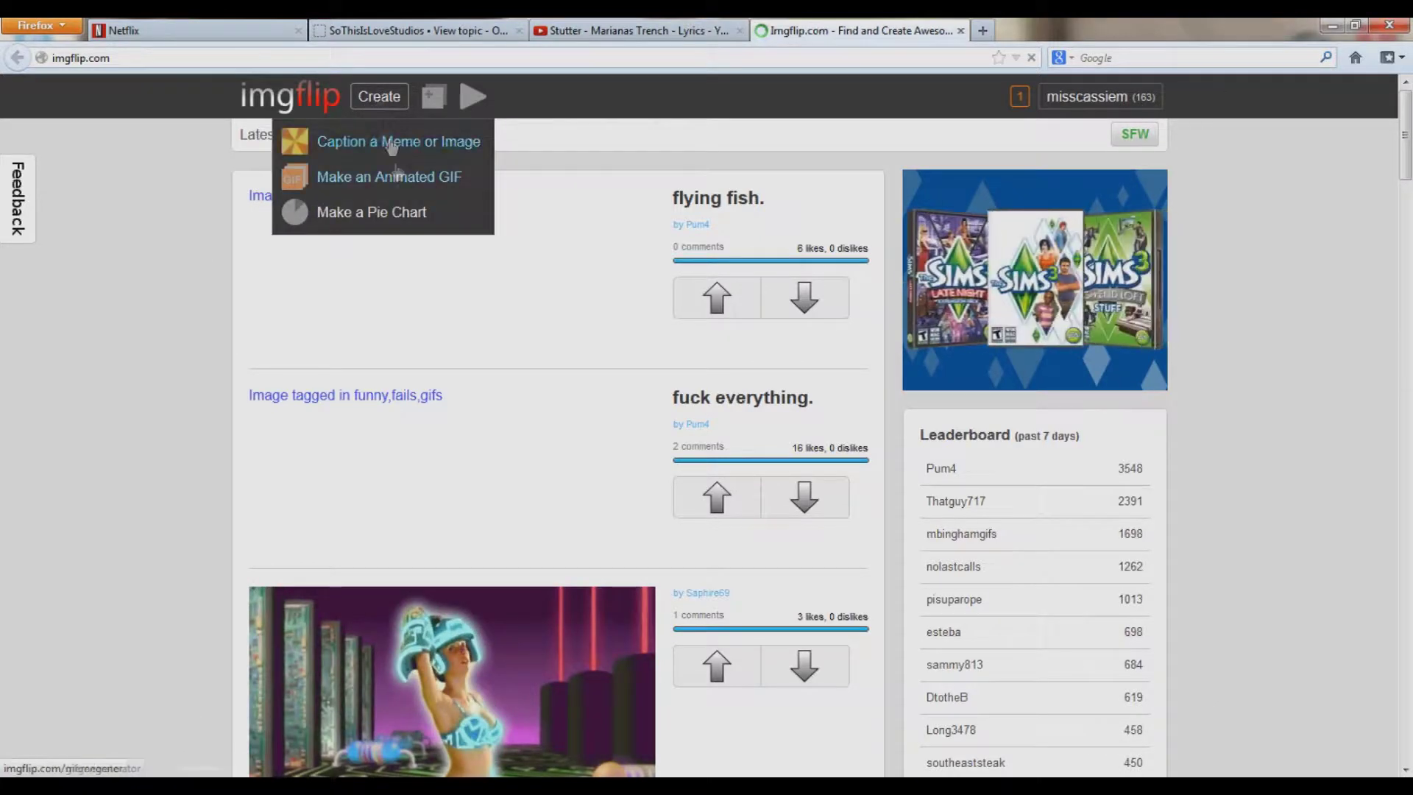
pyautogui.click(401, 184)
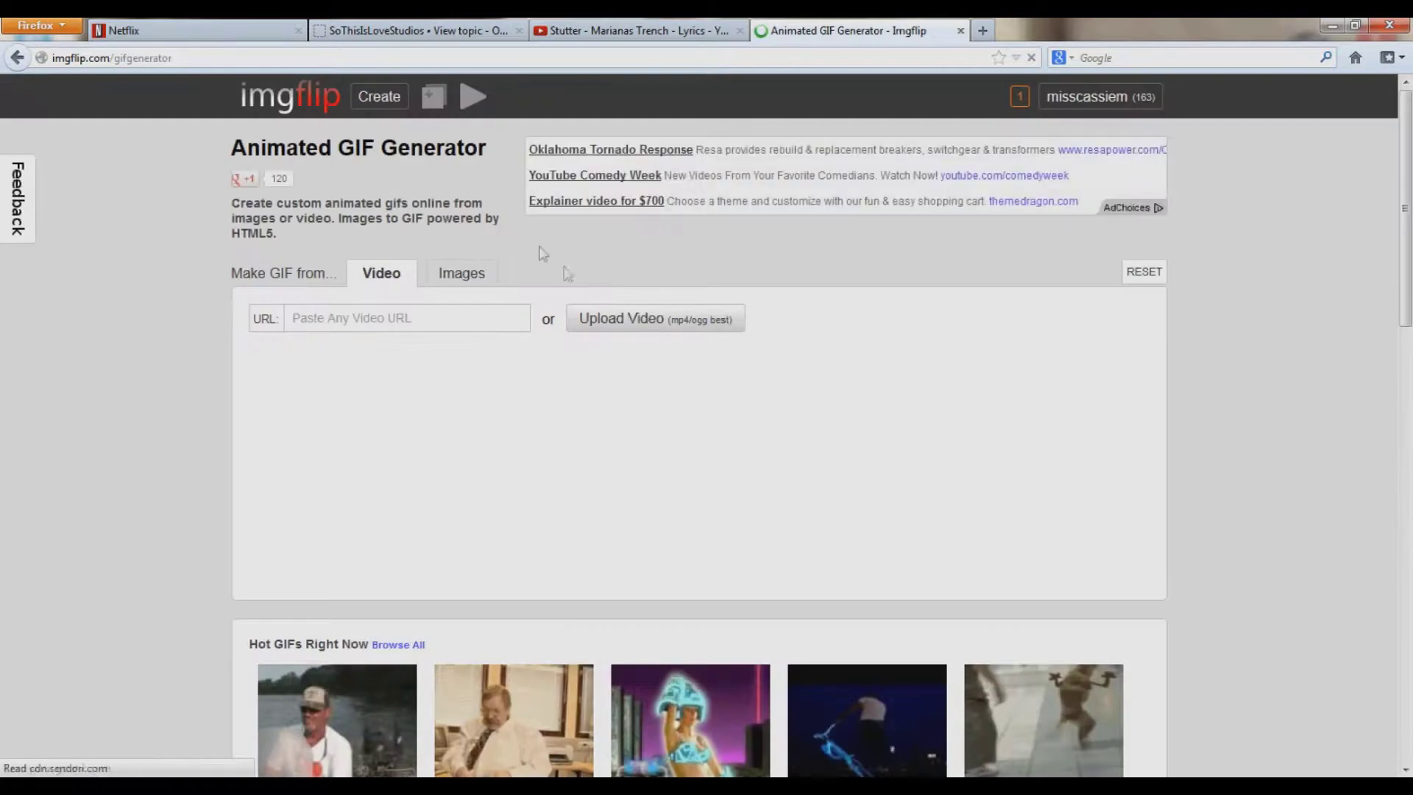
pyautogui.click(605, 321)
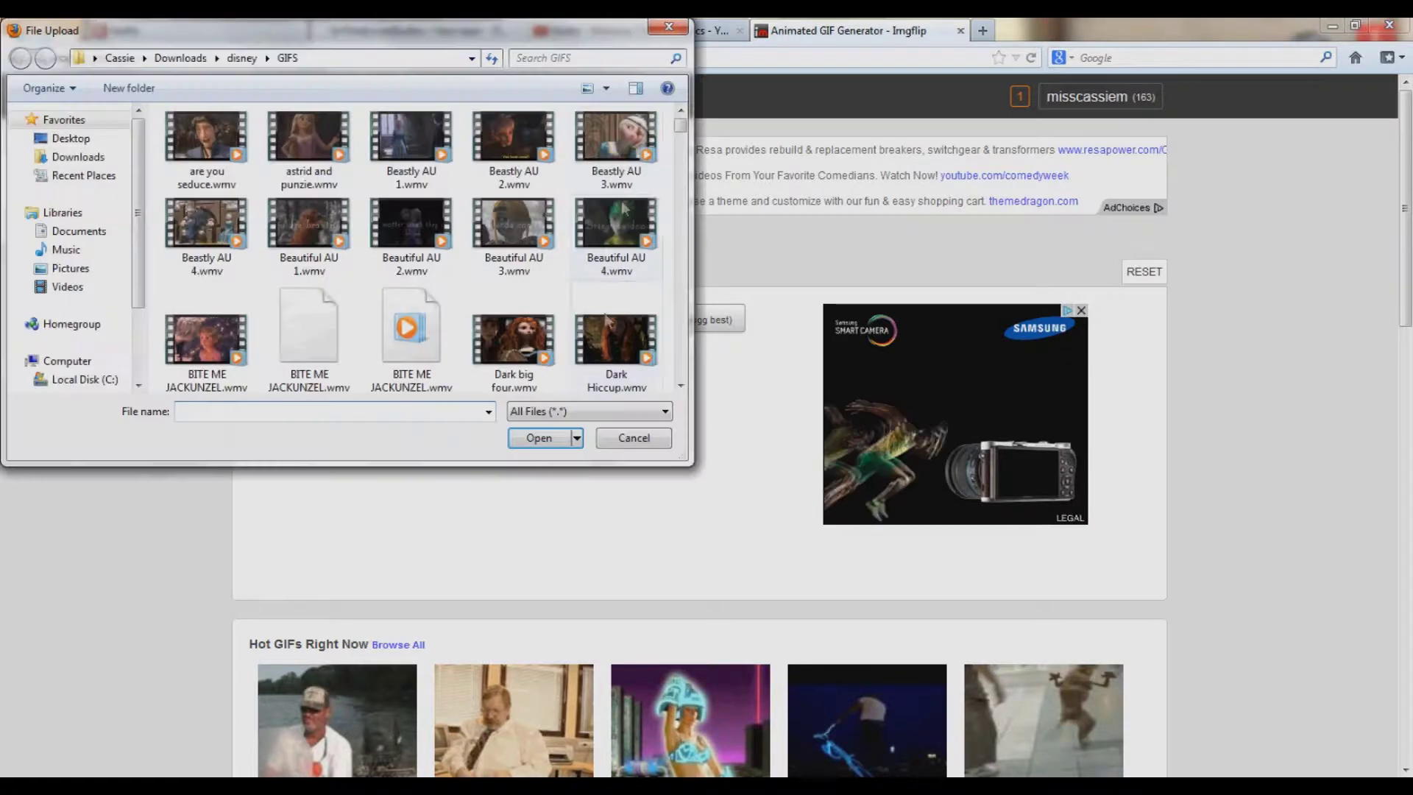
pyautogui.moveTo(680, 131); pyautogui.dragTo(679, 199)
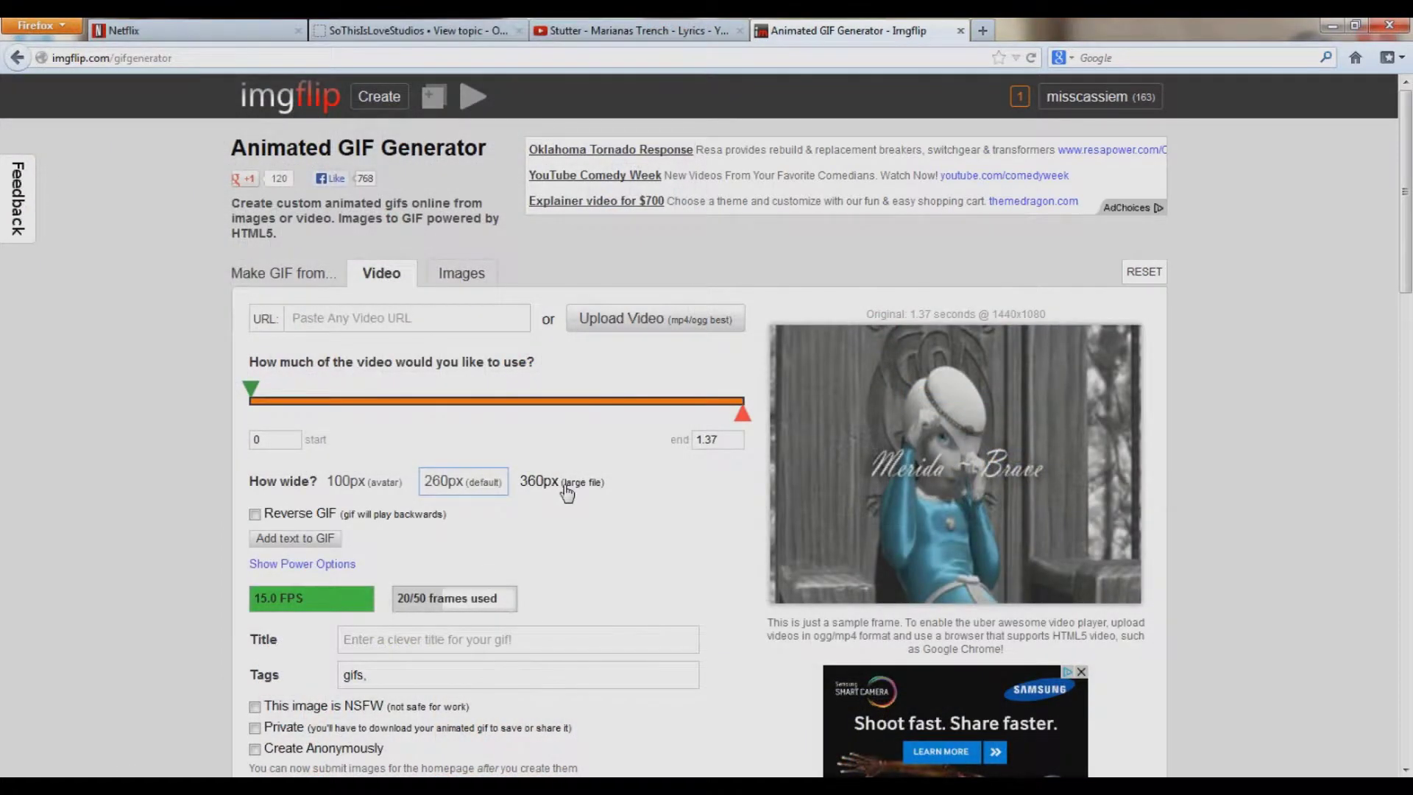
# Set the GIF width to 360px, mark it as private and generate it
pyautogui.click(567, 491)
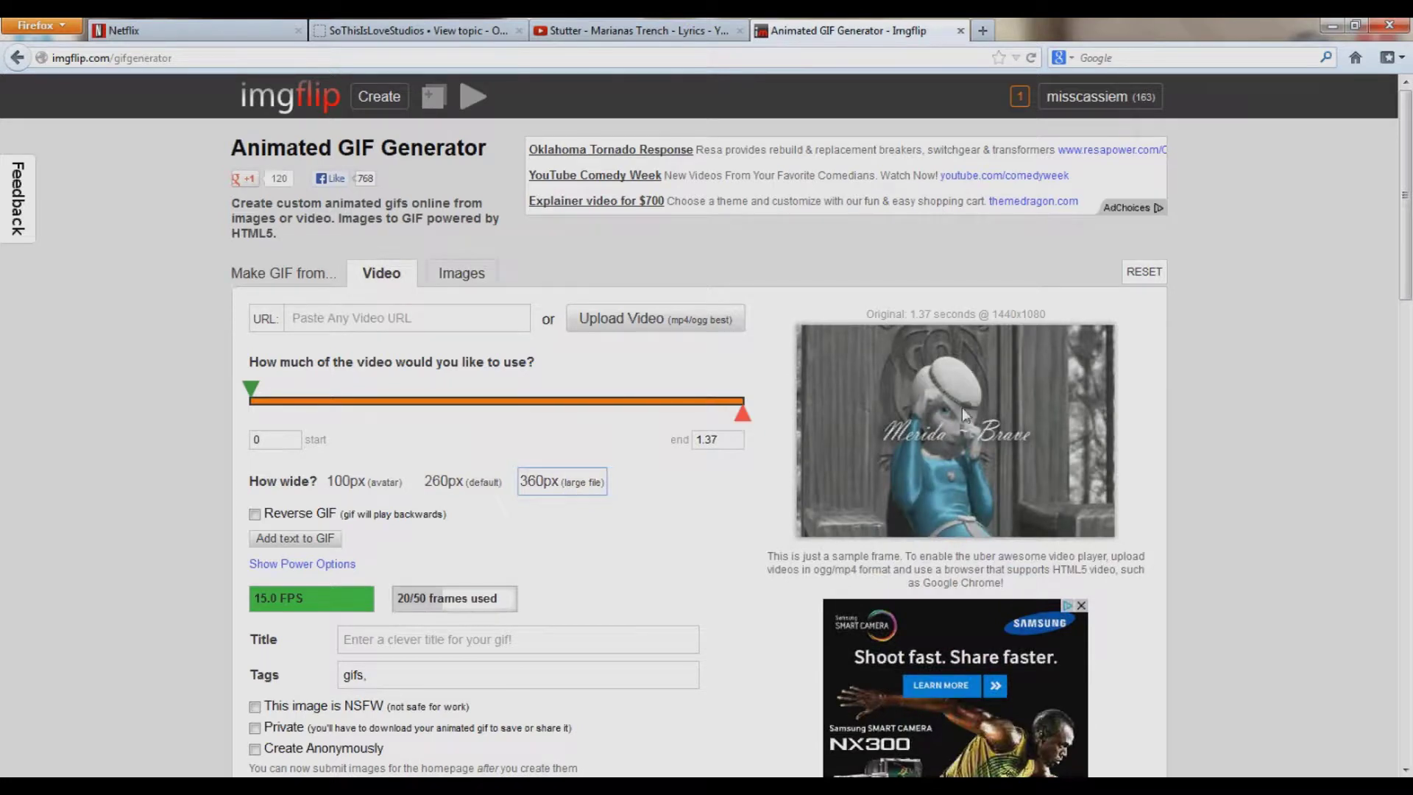
pyautogui.scroll(-3, 961, 408)
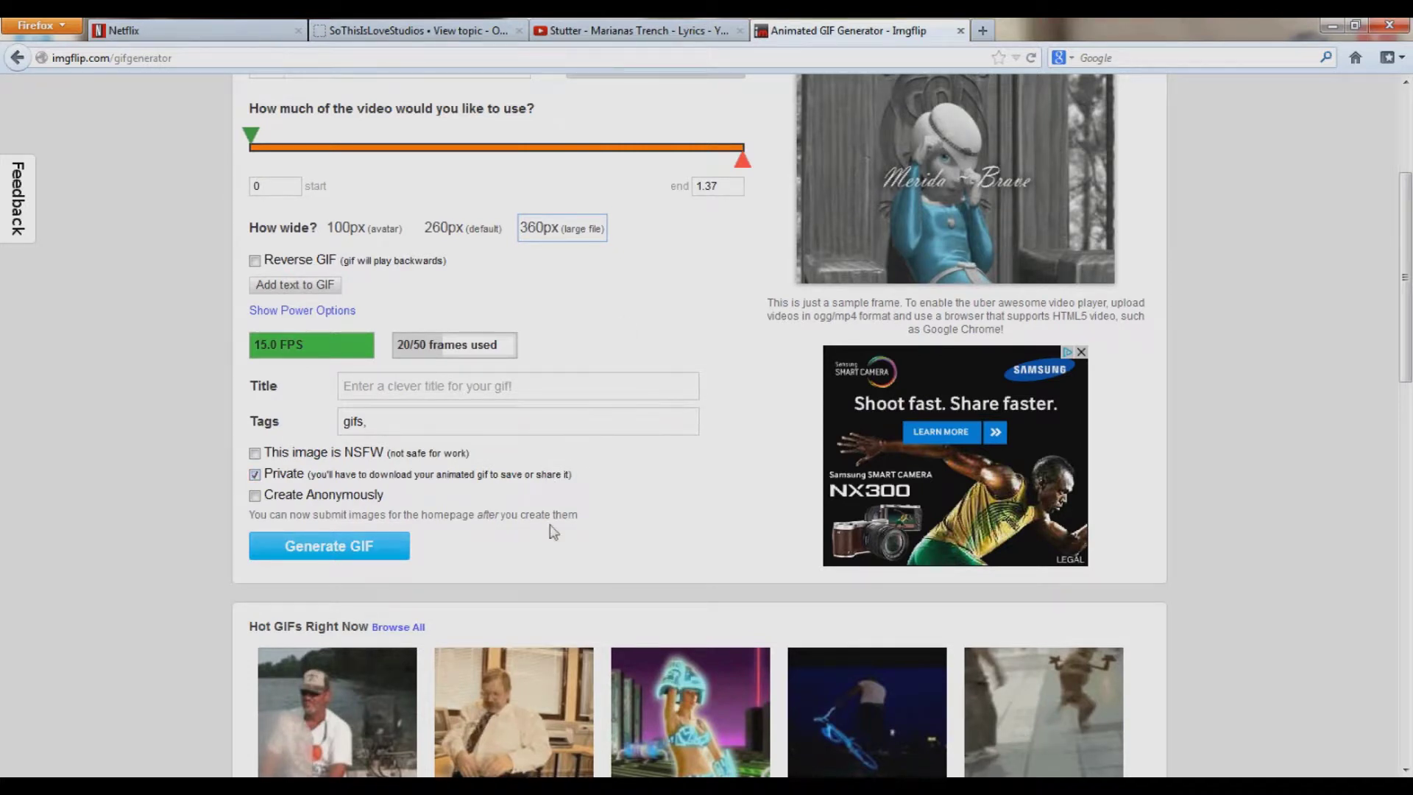
pyautogui.click(396, 558)
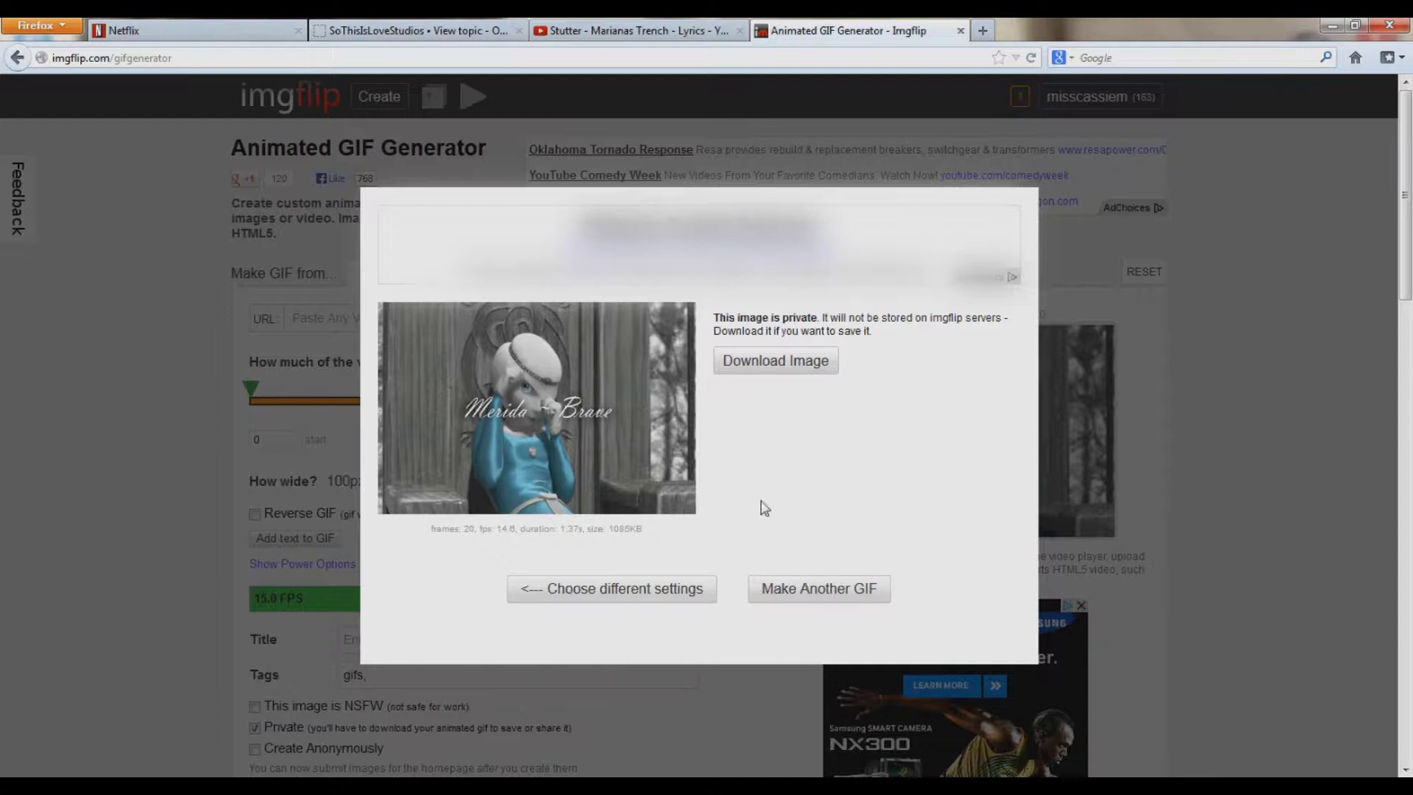
# Download the generated GIF to the gifs folder under the file name "Merida Test"
pyautogui.click(823, 365)
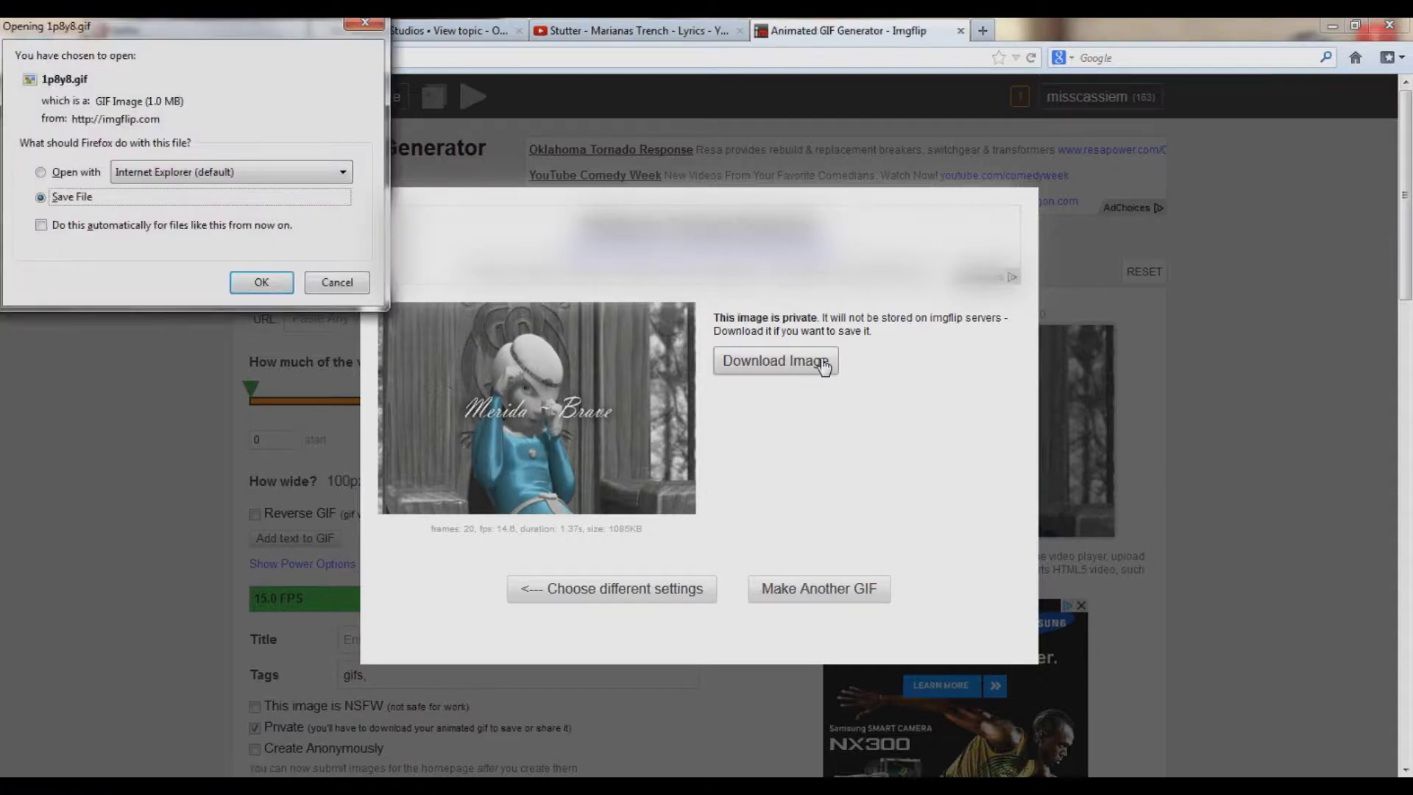
pyautogui.click(259, 285)
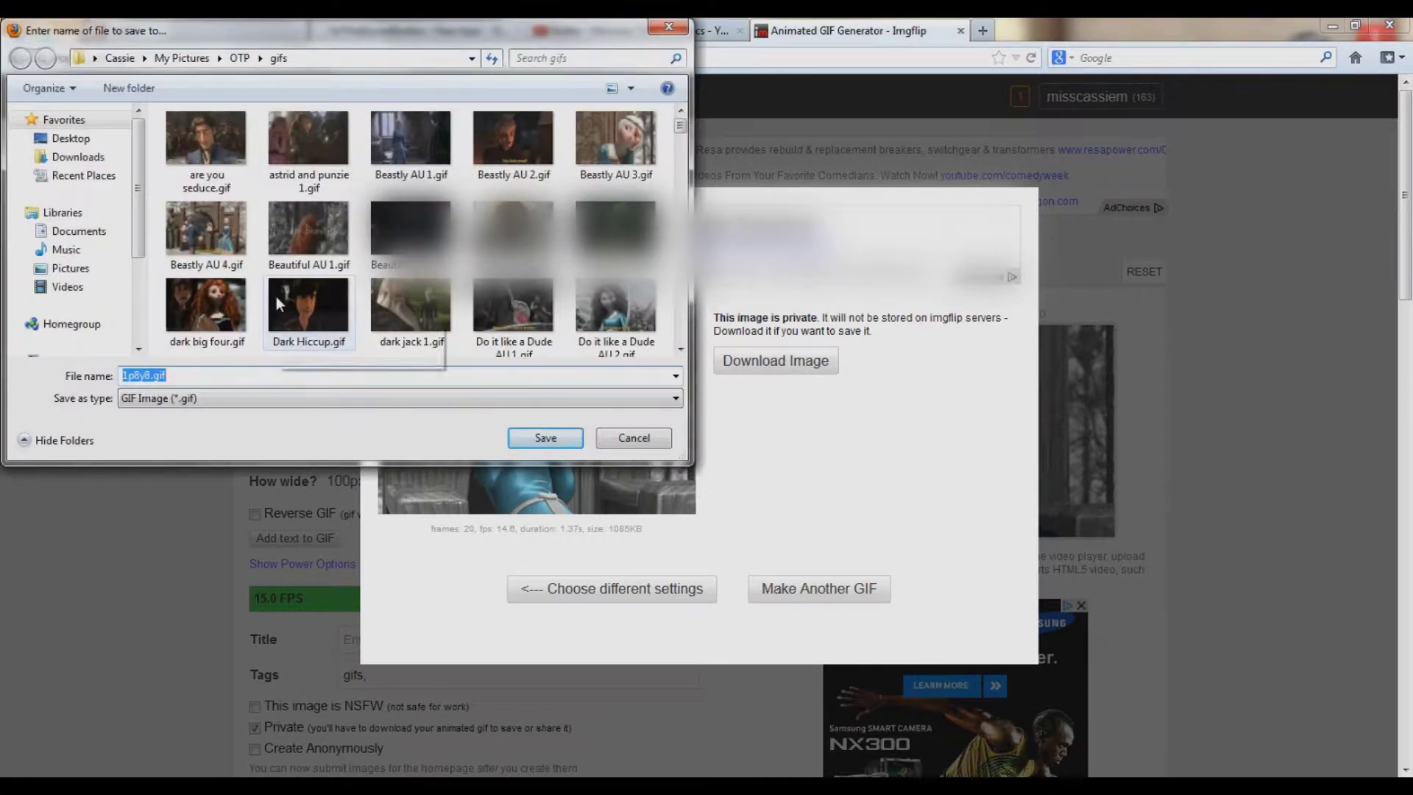
pyautogui.write('Merid')
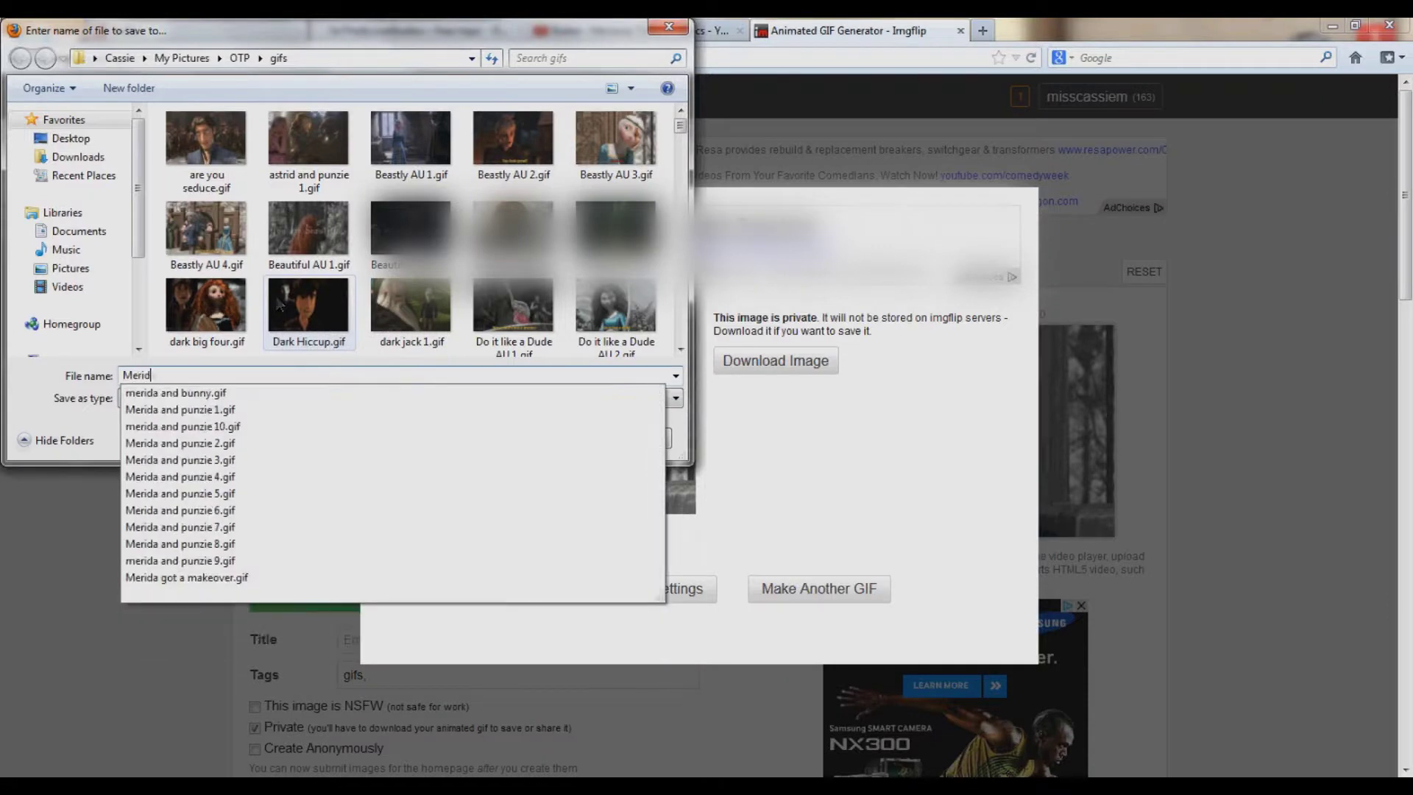
pyautogui.write('a Test')
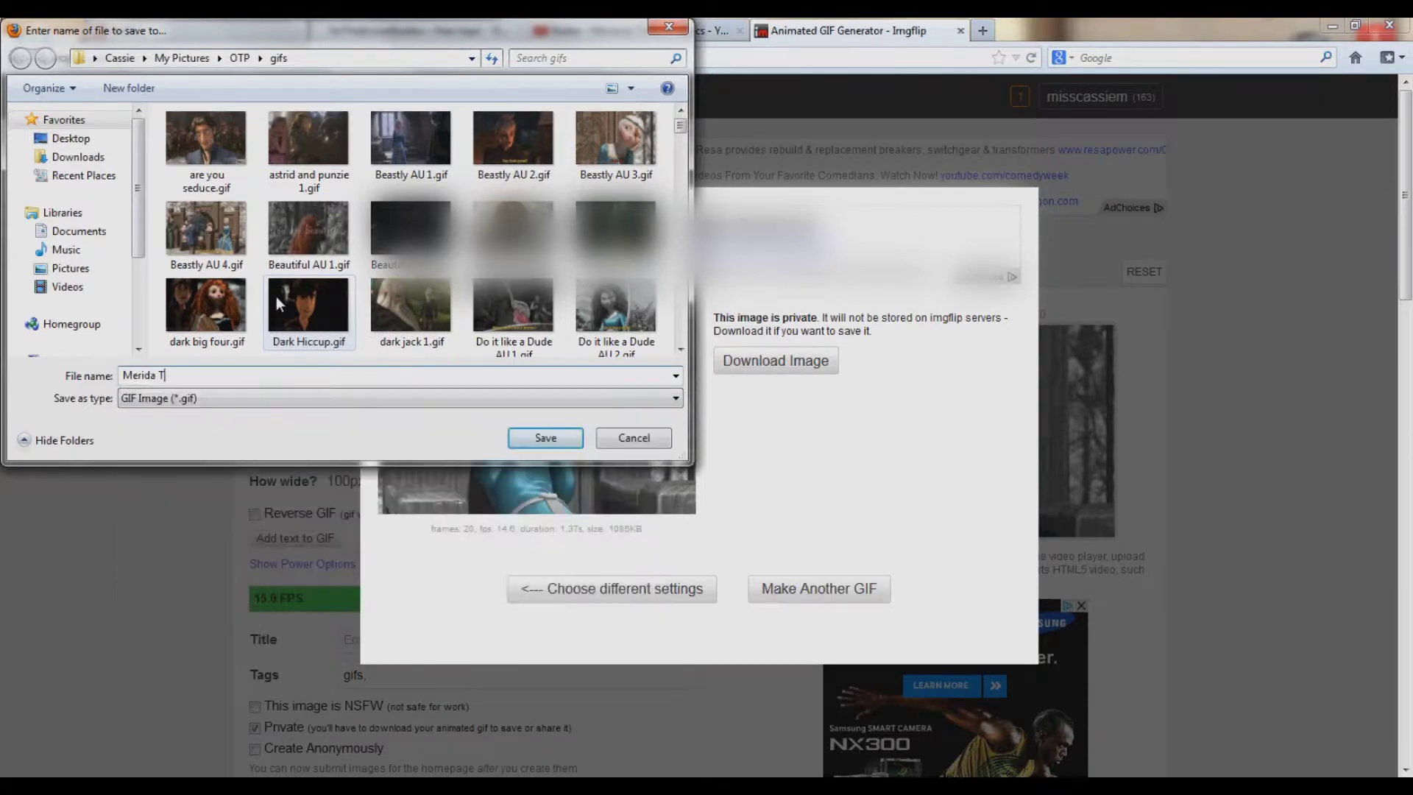